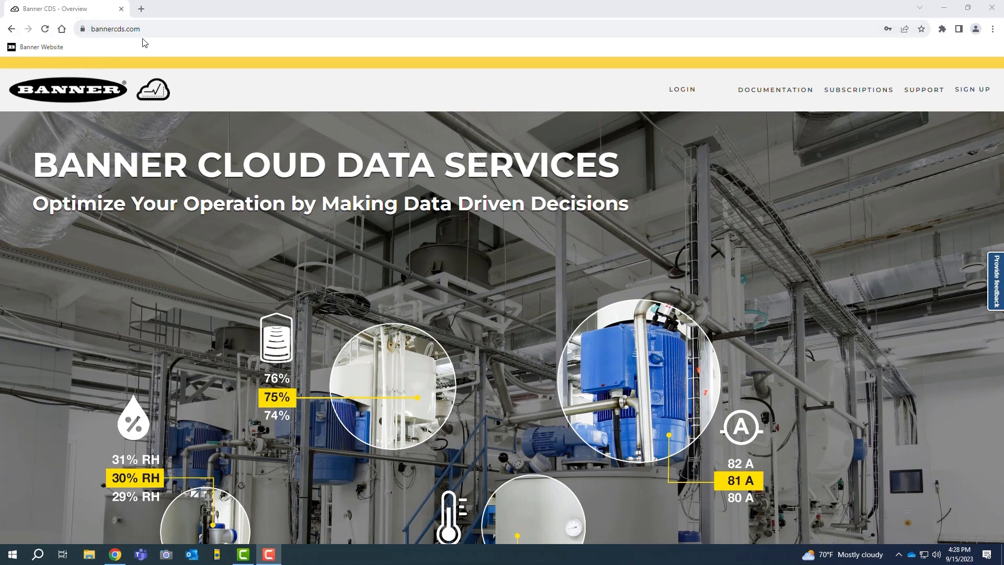
Log in to Banner Cloud Data Services with the account's username and password
{"action": "left_click", "coordinate": [682, 90]}
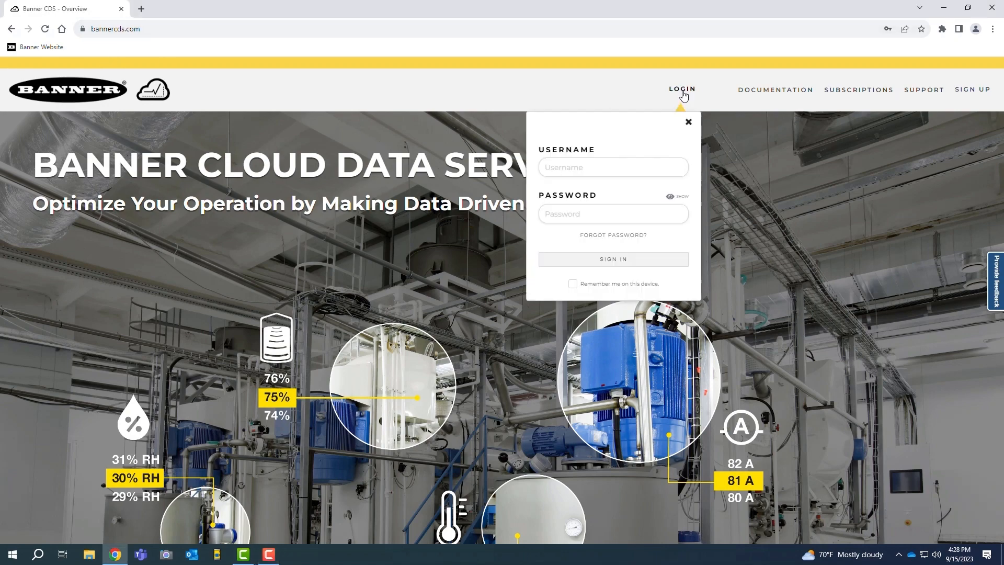
{"action": "left_click", "coordinate": [600, 175]}
{"action": "left_click", "coordinate": [617, 194]}
{"action": "left_click", "coordinate": [612, 212]}
{"action": "key", "text": "ctrl+v"}
{"action": "left_click", "coordinate": [620, 261]}
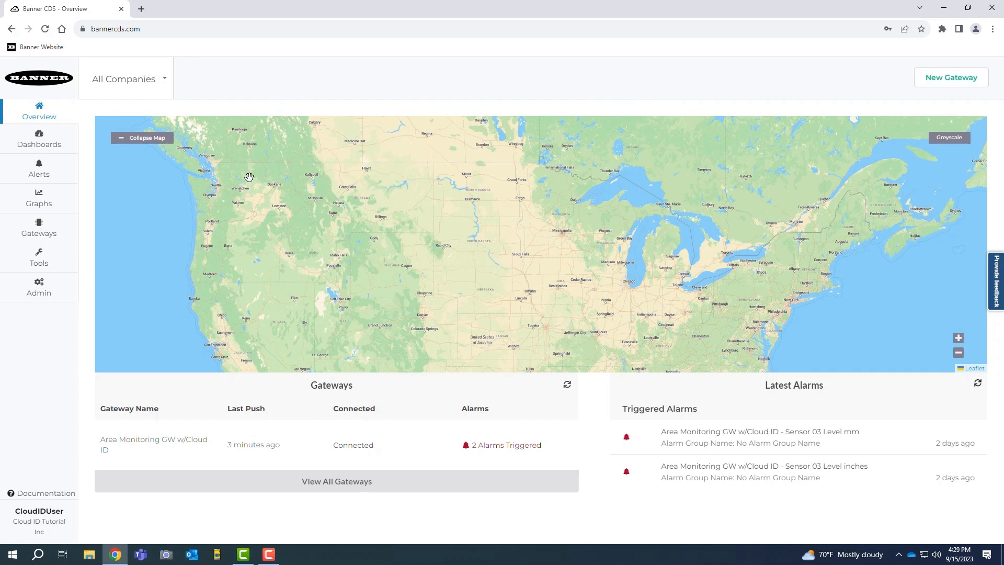
Open the alerts and filter the alarm list by the gateway Area Monitoring GW w/Cloud ID
{"action": "left_click", "coordinate": [63, 172]}
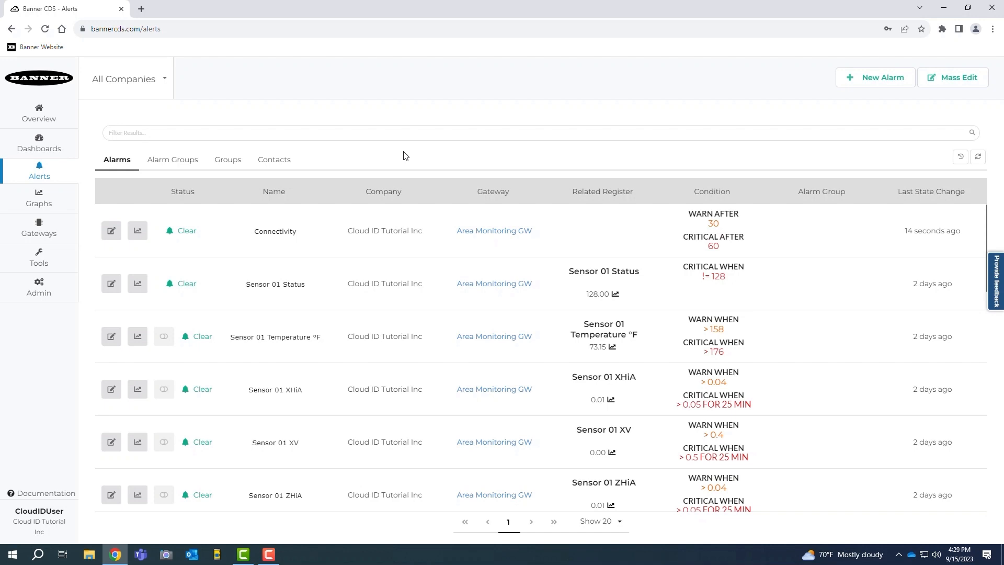
{"action": "left_click", "coordinate": [203, 132]}
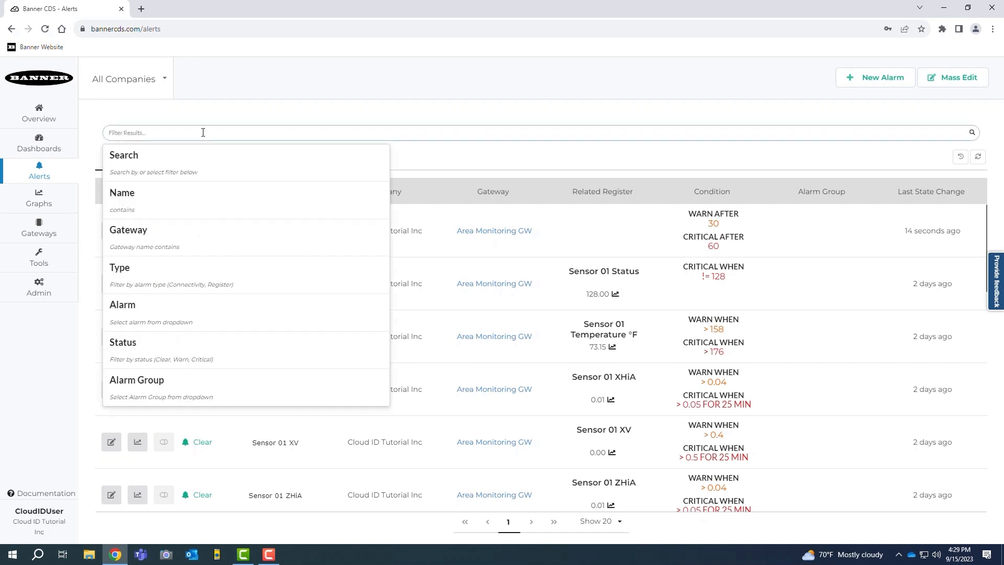
{"action": "left_click", "coordinate": [168, 232]}
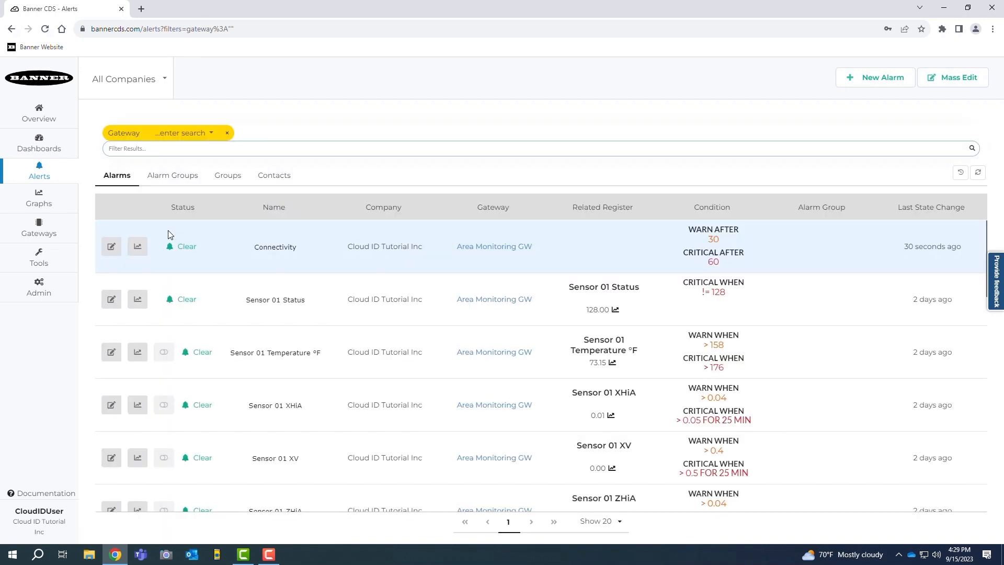
{"action": "left_click", "coordinate": [203, 133]}
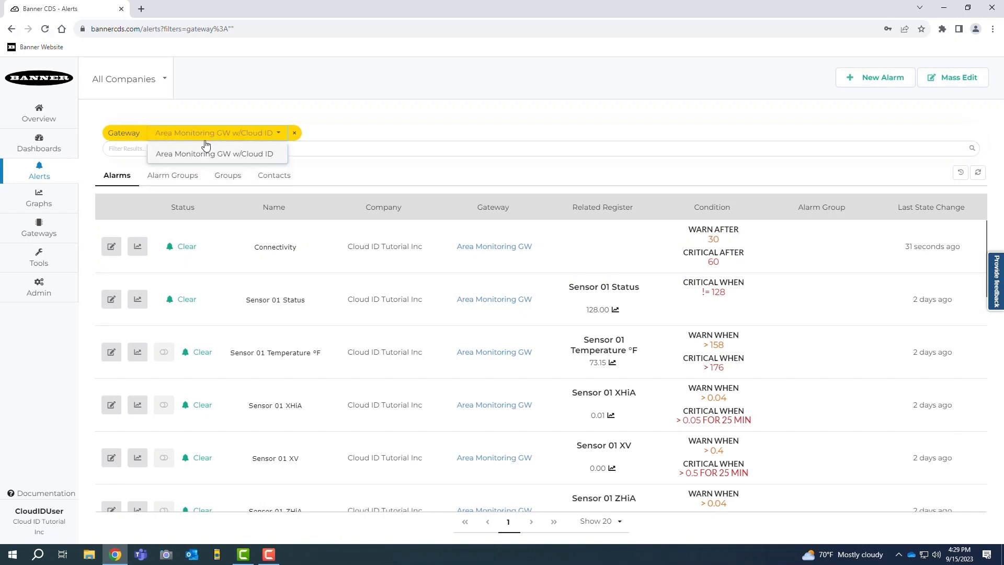
{"action": "left_click", "coordinate": [207, 154]}
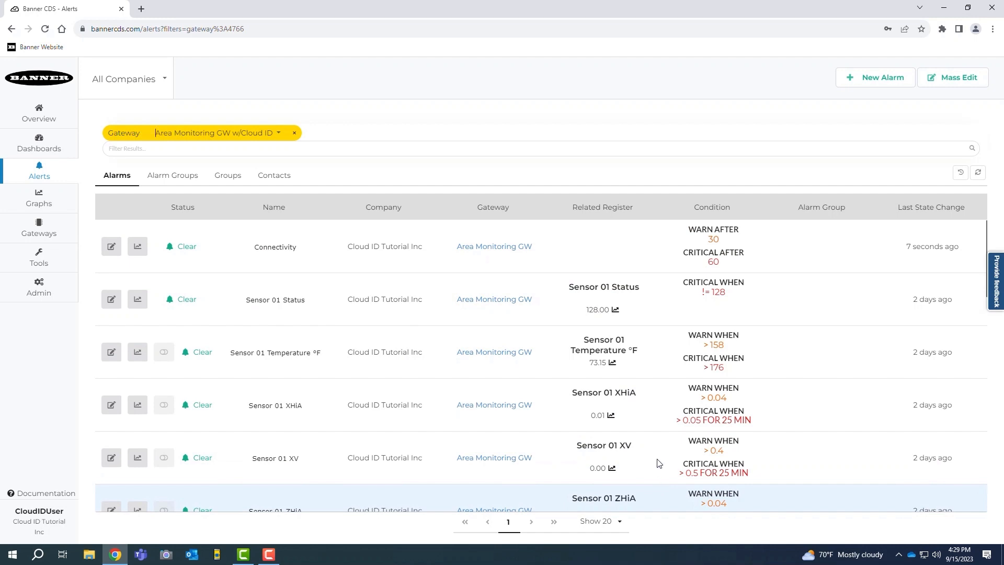
Add an alarm filter for Sensor 01 Temperature °F to narrow the alarm list
{"action": "left_click", "coordinate": [366, 147]}
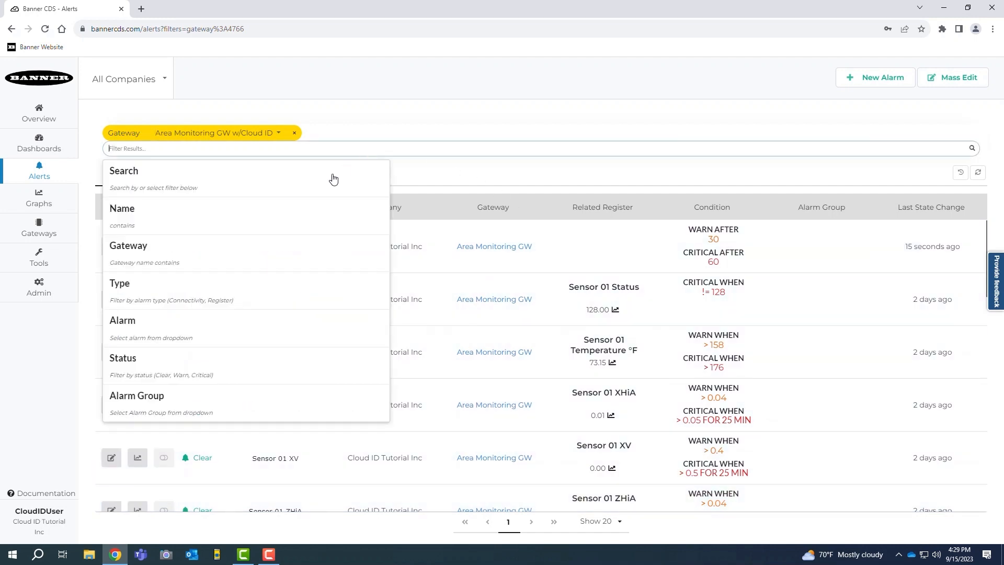
{"action": "left_click", "coordinate": [191, 321]}
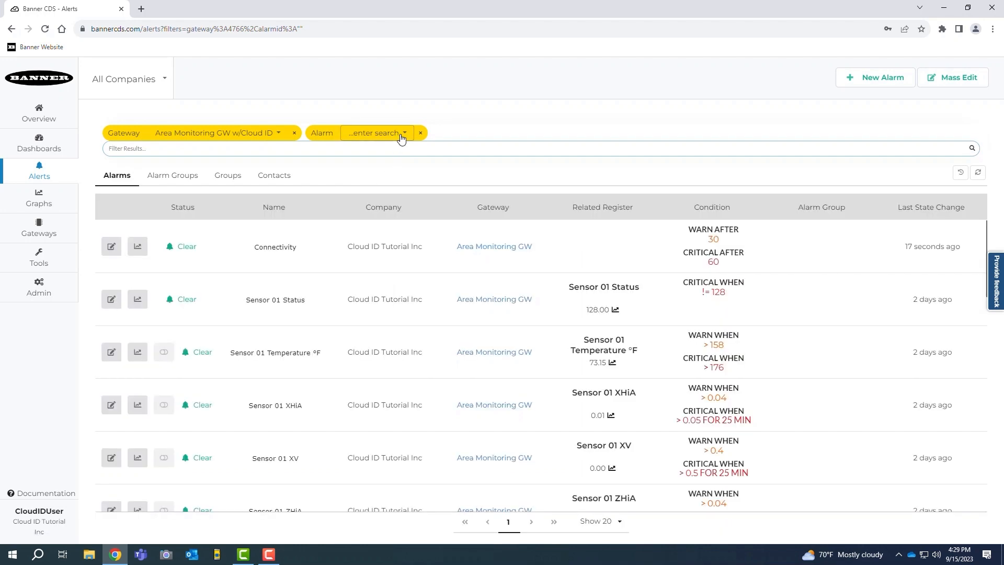
{"action": "left_click", "coordinate": [400, 134]}
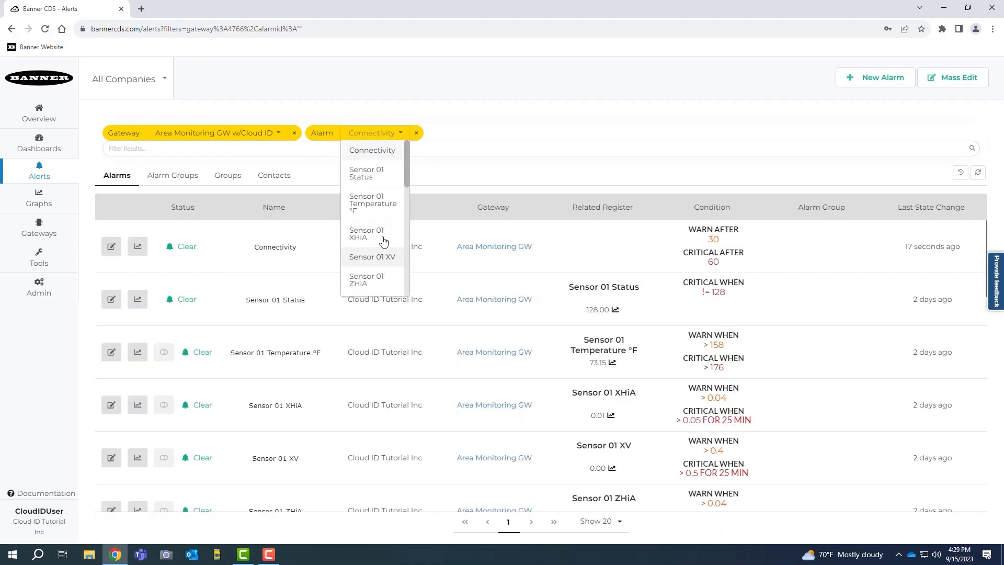
{"action": "left_click", "coordinate": [382, 207]}
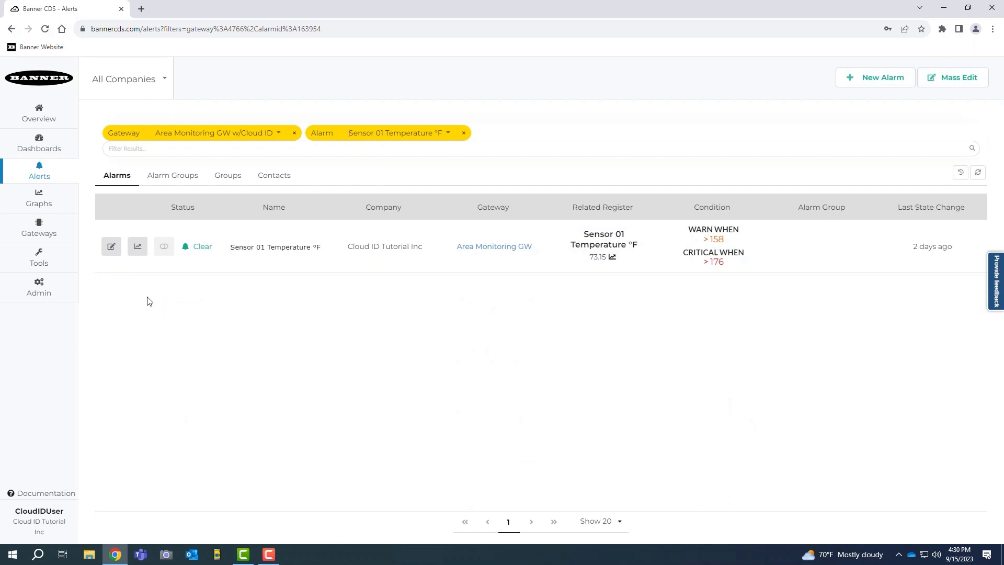
Open the Sensor 01 Temperature °F alarm for editing and review its name, comparison operation, warning value and critical value
{"action": "left_click", "coordinate": [112, 248]}
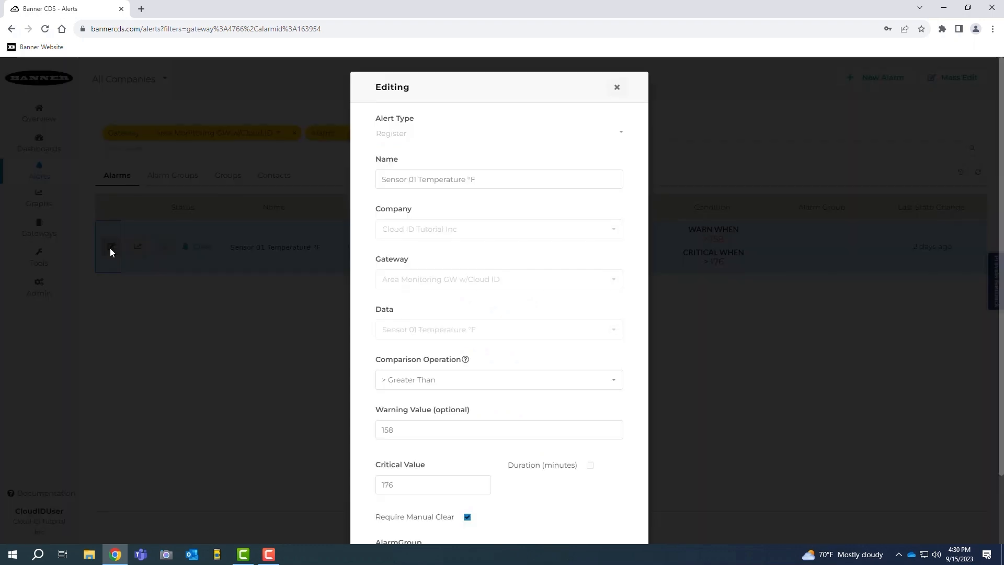
{"action": "left_click", "coordinate": [525, 184]}
{"action": "scroll", "coordinate": [558, 248], "scroll_direction": "down", "scroll_amount": 3}
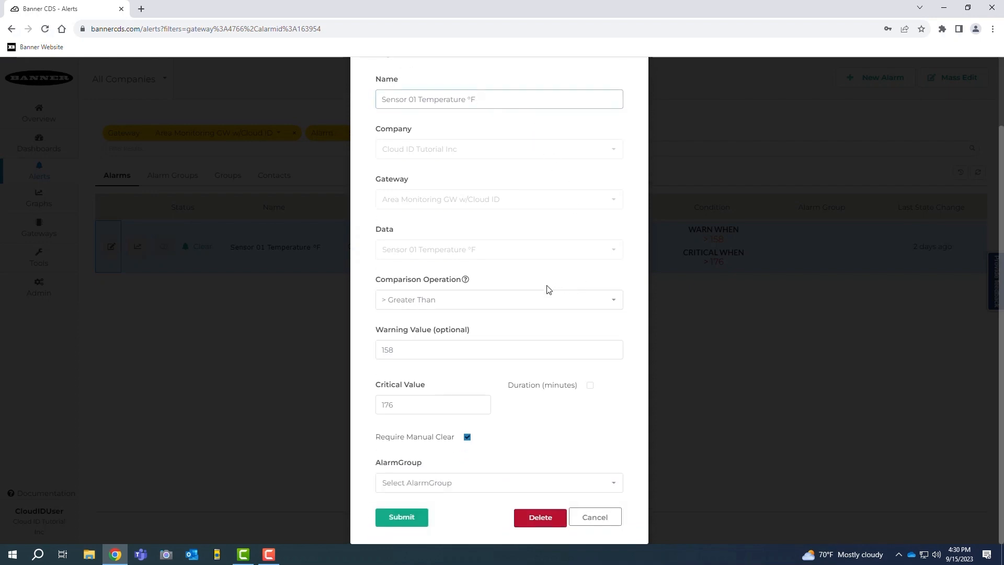
{"action": "left_click", "coordinate": [545, 300]}
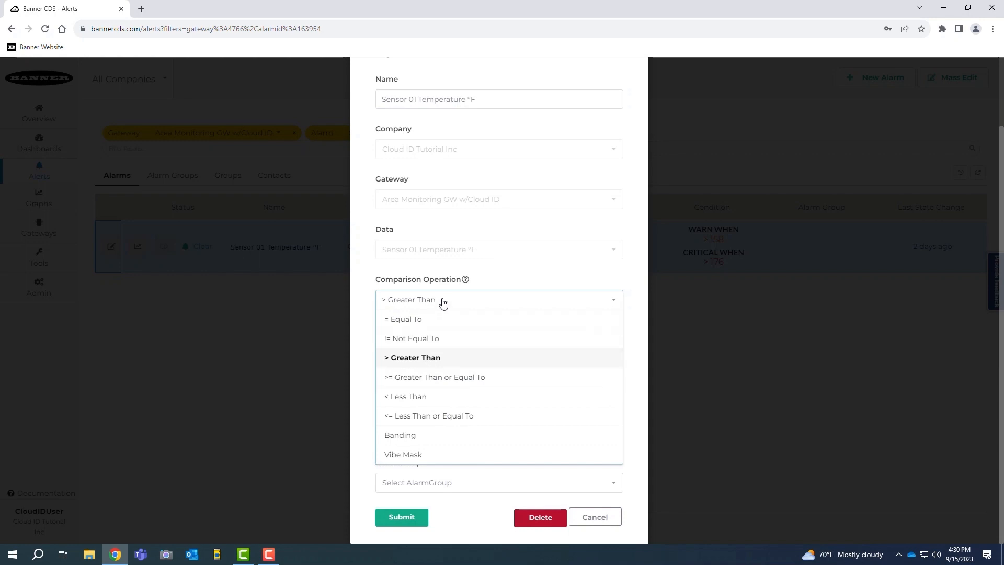
{"action": "left_click", "coordinate": [463, 362]}
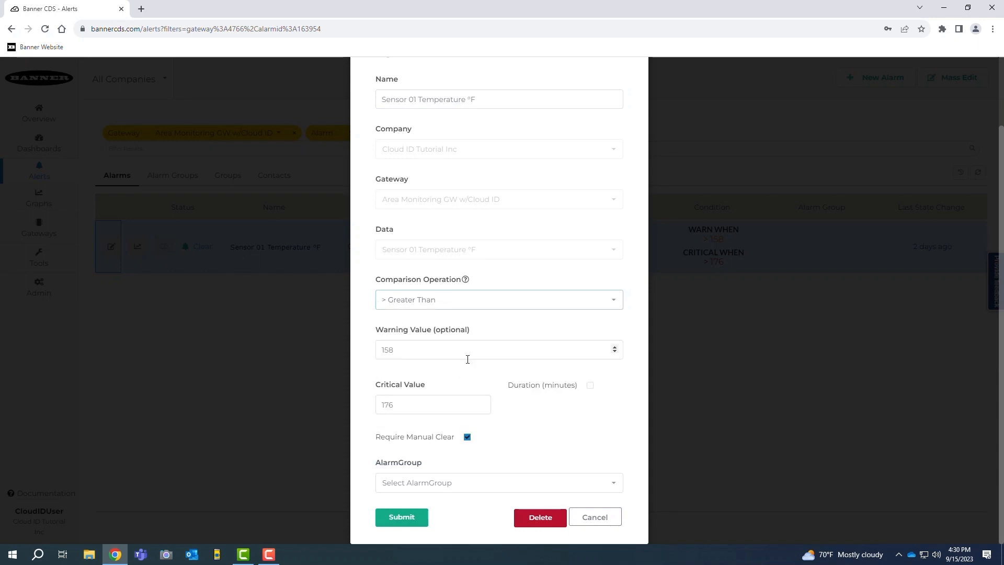
{"action": "left_click", "coordinate": [463, 353]}
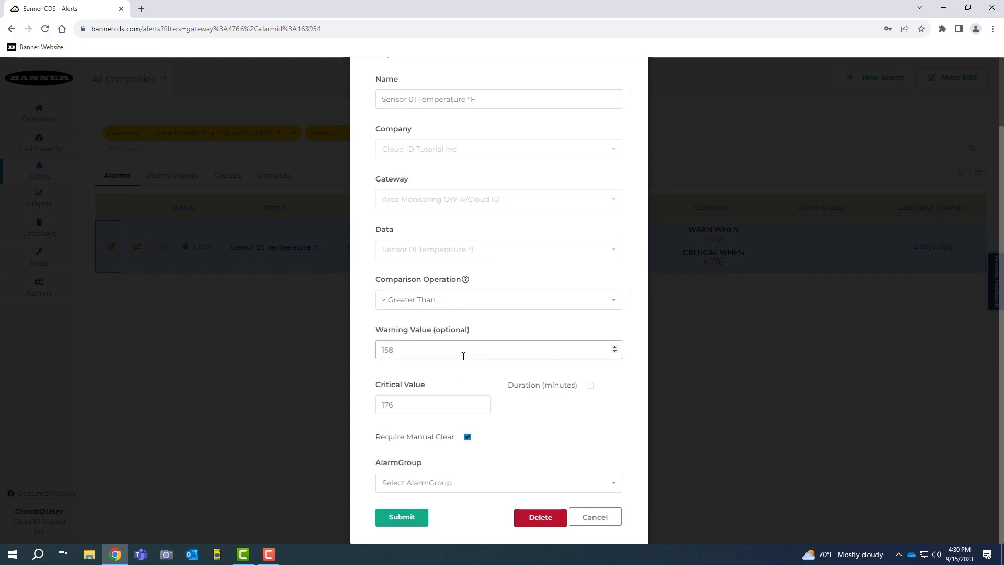
{"action": "left_click", "coordinate": [457, 406]}
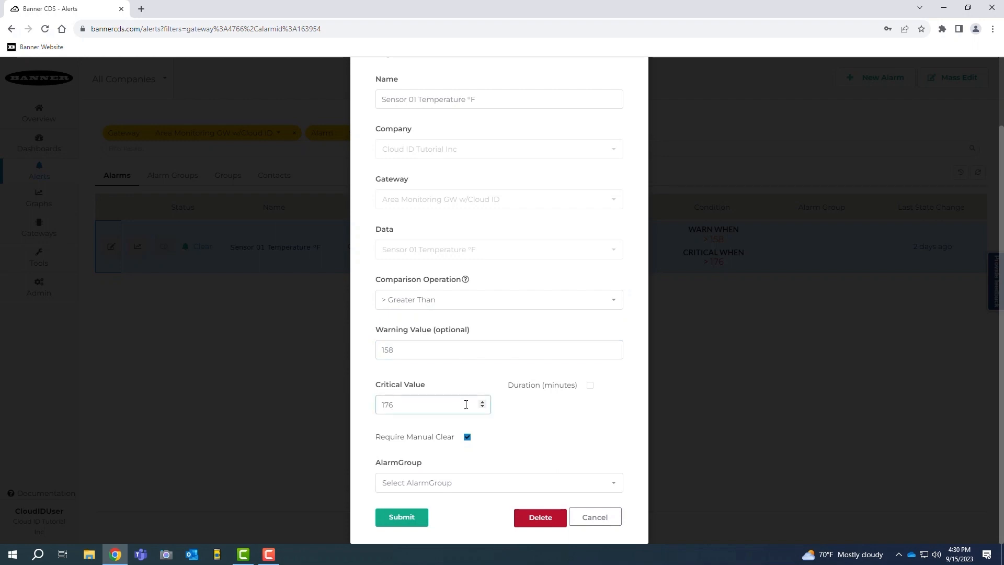
{"action": "left_click", "coordinate": [562, 428]}
Try a 10-minute duration for the alarm's critical value, and cancel the edit without submitting it
{"action": "left_click", "coordinate": [591, 388]}
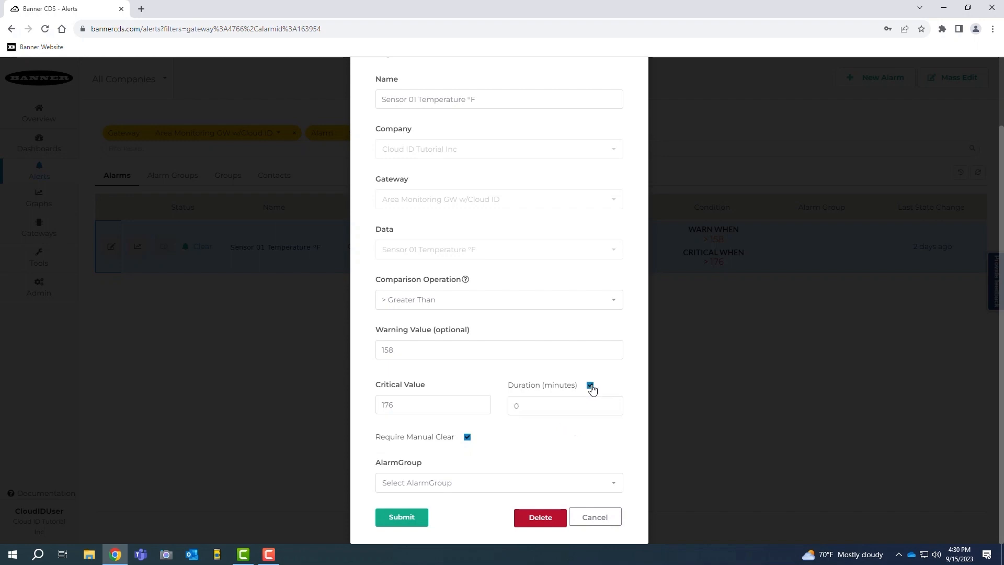
{"action": "left_click", "coordinate": [548, 408]}
{"action": "double_click", "coordinate": [518, 408]}
{"action": "type", "text": "10"}
{"action": "left_click", "coordinate": [520, 446]}
{"action": "left_click", "coordinate": [598, 520]}
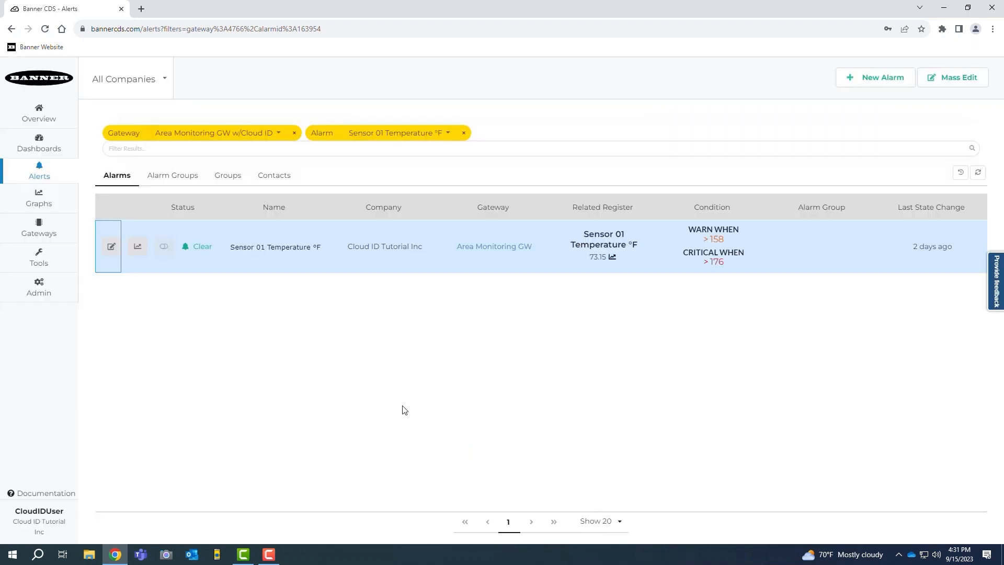
Open the Area Monitoring GW w/Cloud ID dashboard and show the signals and alarms of Sensor 02
{"action": "left_click", "coordinate": [54, 144]}
{"action": "left_click", "coordinate": [148, 211]}
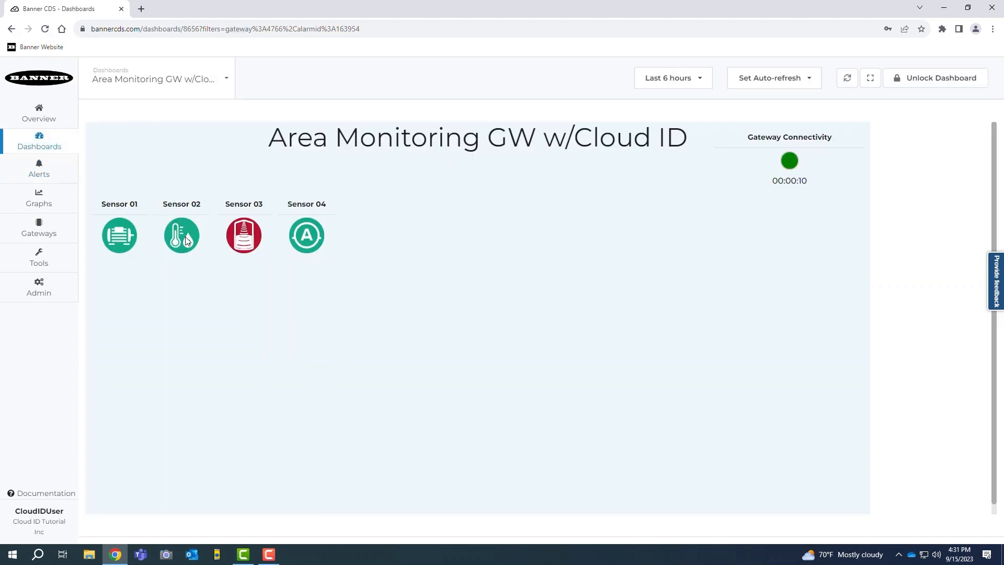
{"action": "left_click", "coordinate": [186, 241]}
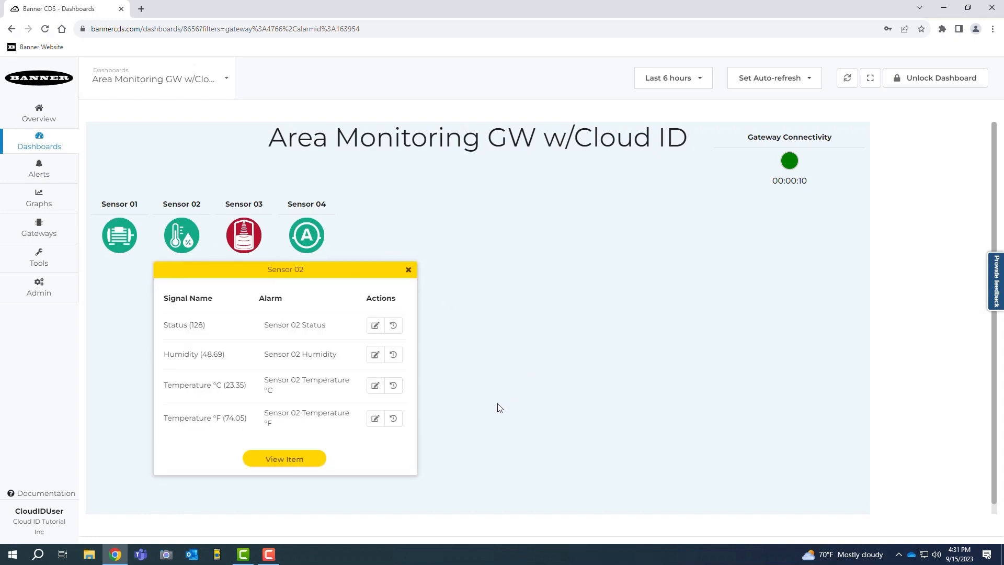
Review the Sensor 02 Temperature °C alarm settings from the dashboard, and close them along with the sensor details without saving
{"action": "left_click", "coordinate": [376, 387]}
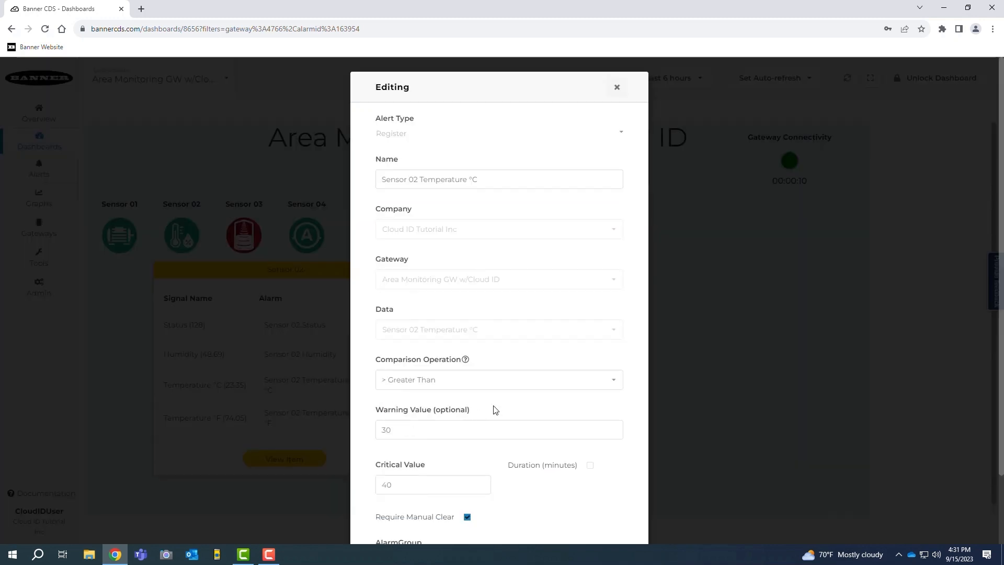
{"action": "scroll", "coordinate": [606, 314], "scroll_direction": "down", "scroll_amount": 2}
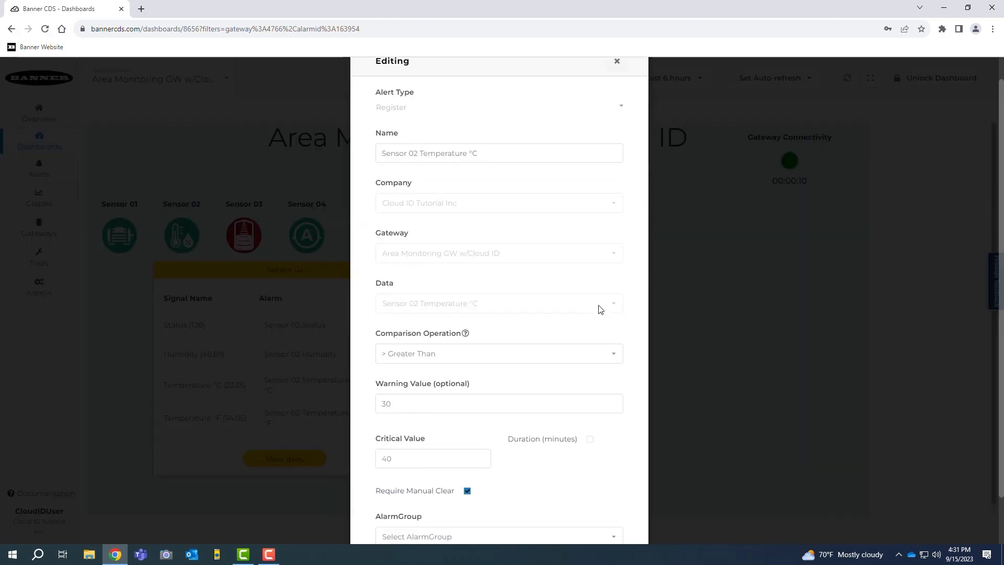
{"action": "scroll", "coordinate": [597, 316], "scroll_direction": "up", "scroll_amount": 2}
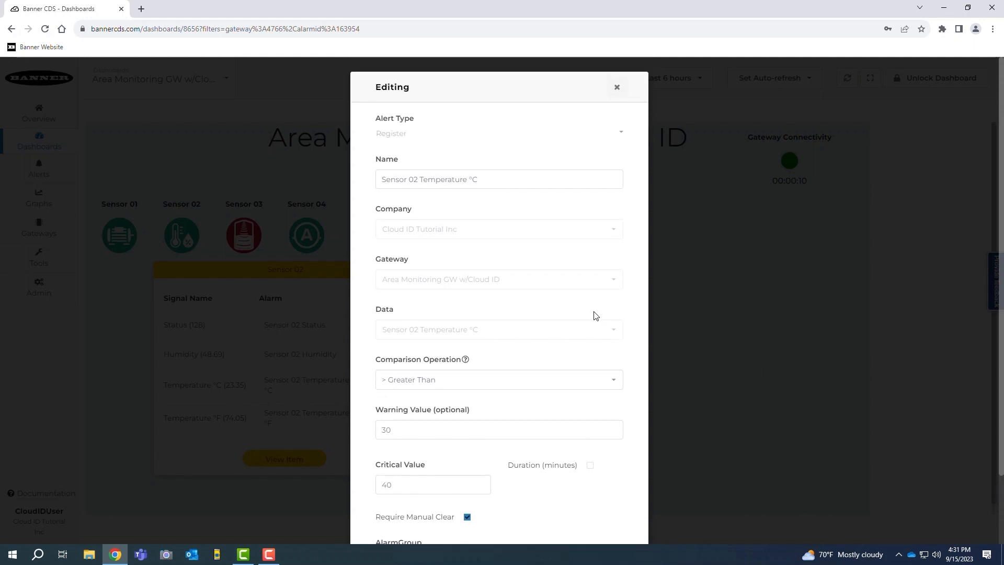
{"action": "scroll", "coordinate": [594, 316], "scroll_direction": "down", "scroll_amount": 2}
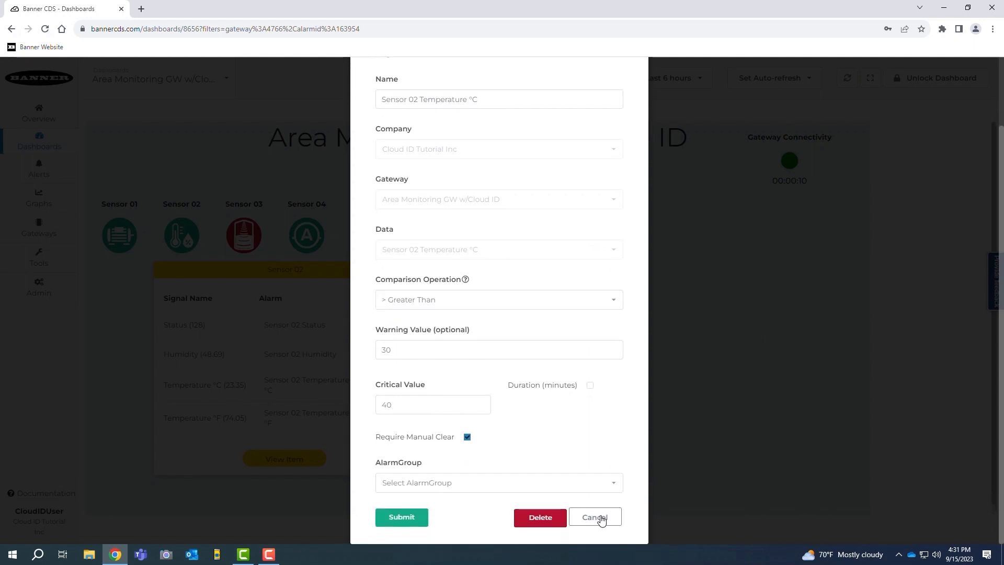
{"action": "left_click", "coordinate": [601, 521]}
{"action": "left_click", "coordinate": [409, 270]}
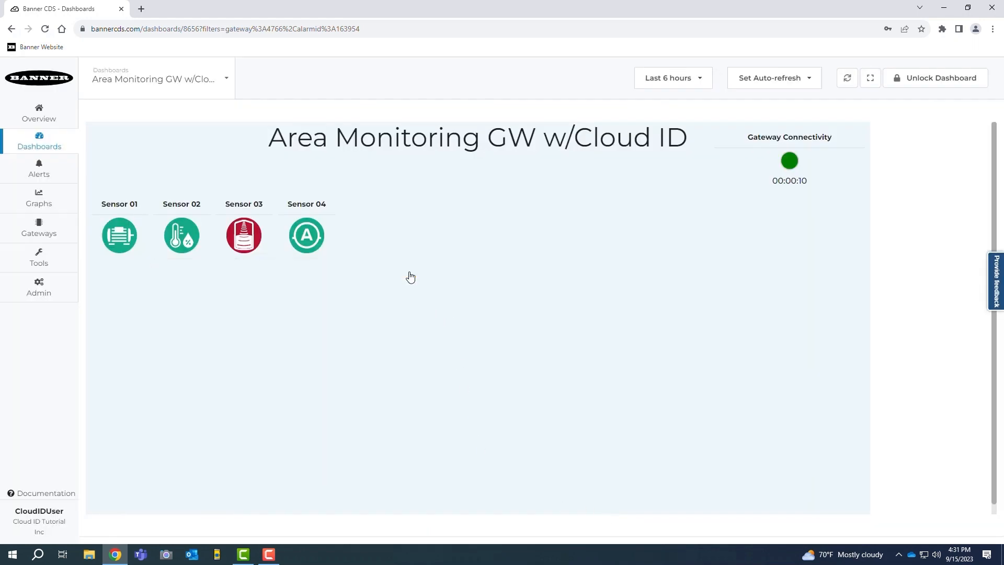
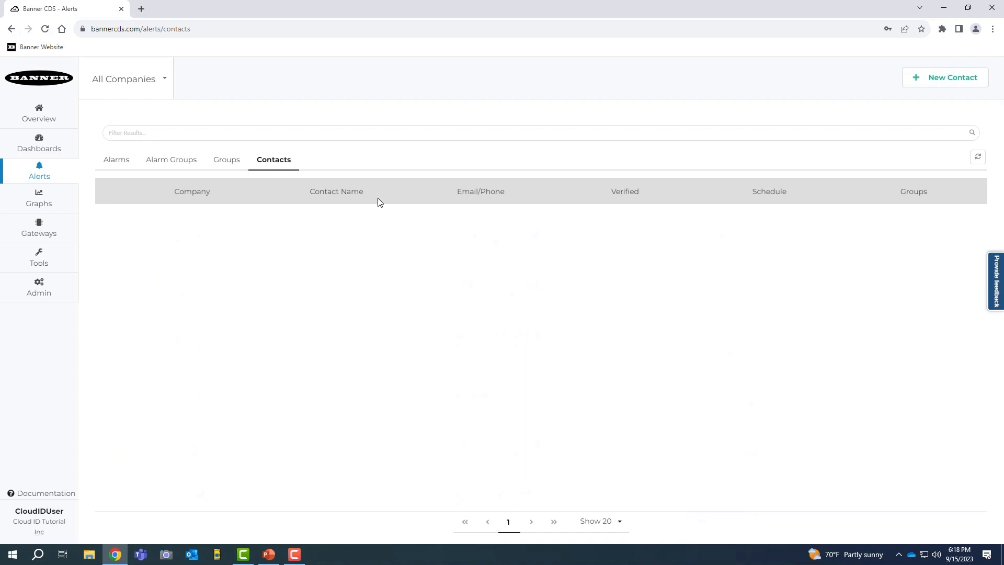
Start a new email-based alert contact with a set schedule and turn off its 24 Hours a Day option
{"action": "left_click", "coordinate": [945, 84]}
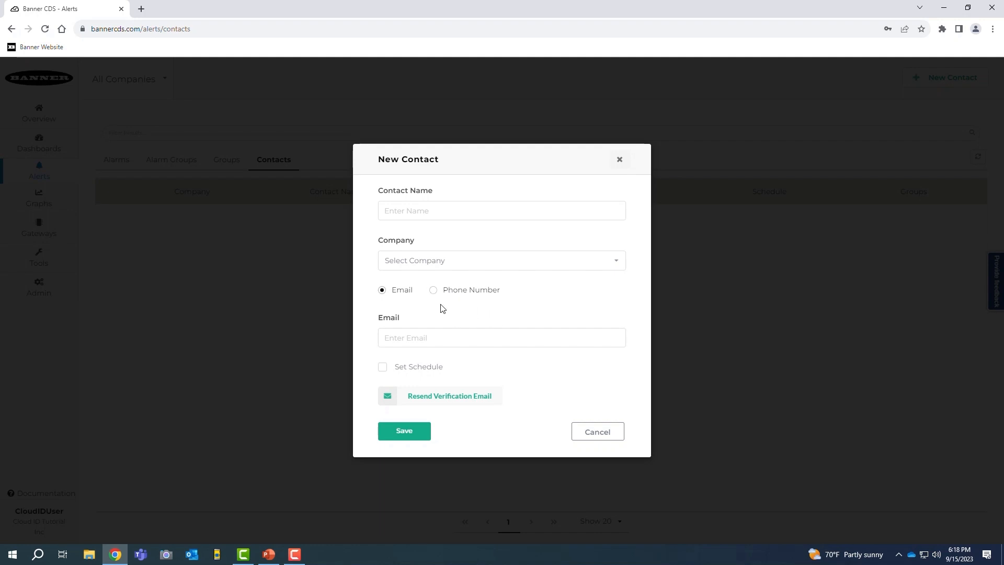
{"action": "left_click", "coordinate": [382, 368]}
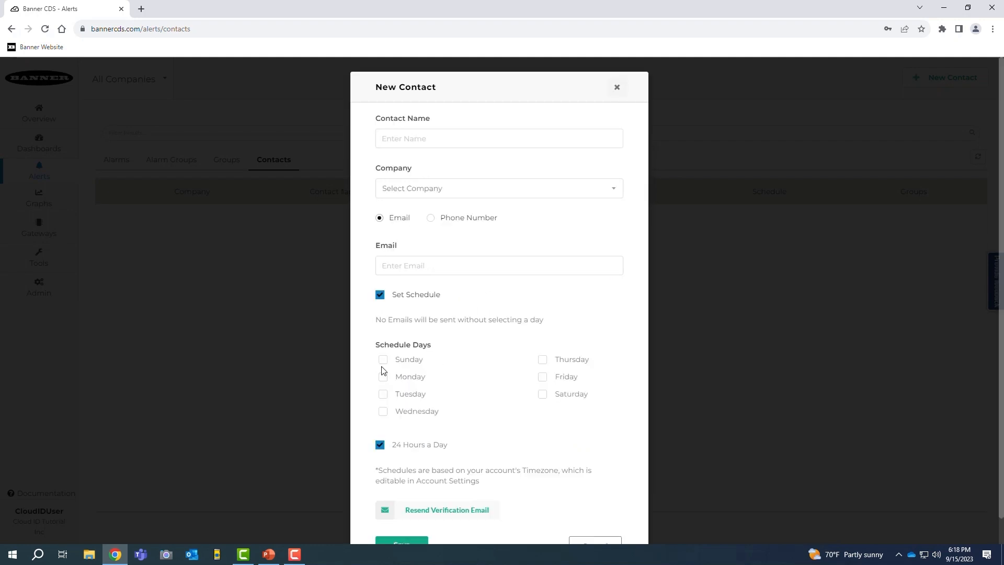
{"action": "scroll", "coordinate": [525, 367], "scroll_direction": "down", "scroll_amount": 1}
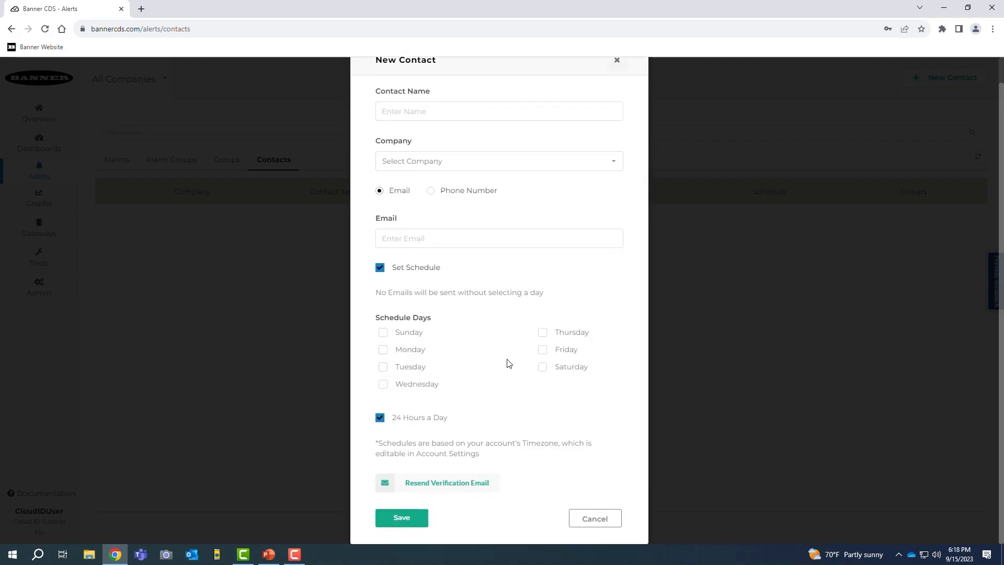
{"action": "left_click", "coordinate": [380, 418]}
{"action": "scroll", "coordinate": [418, 419], "scroll_direction": "down", "scroll_amount": 1}
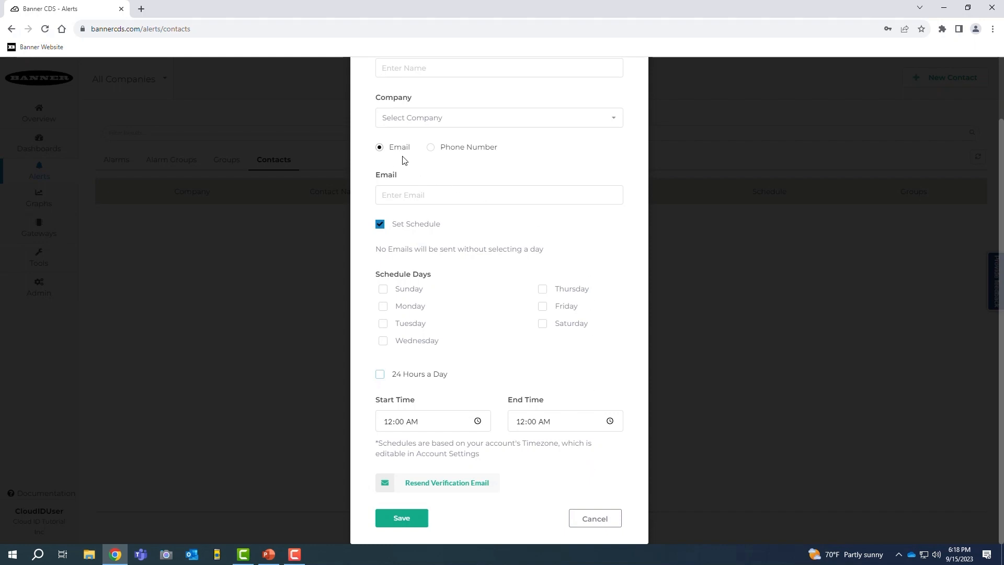
{"action": "left_click", "coordinate": [432, 149]}
{"action": "left_click", "coordinate": [401, 152]}
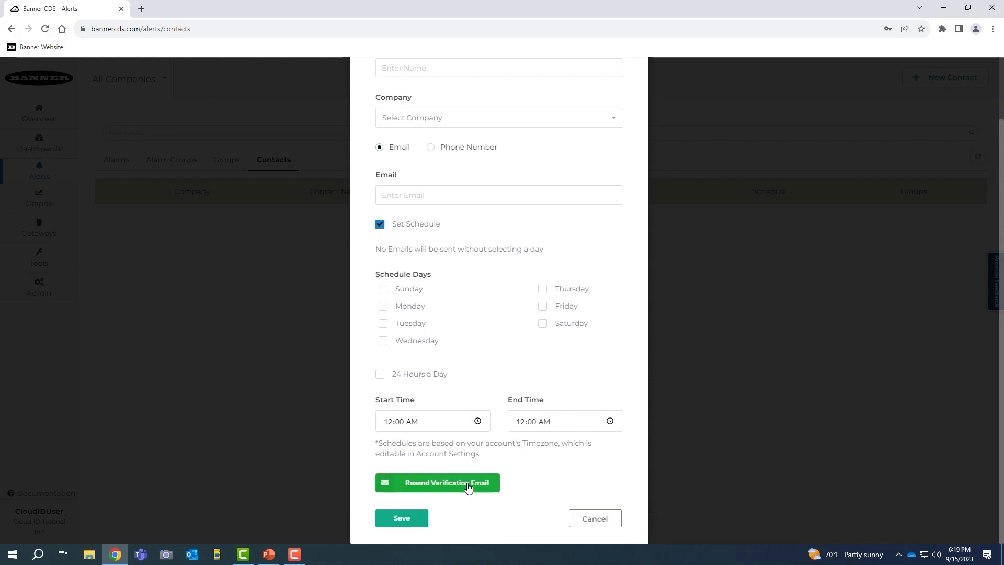
Fill in the contact's name and email address, and assign the contact to the company Cloud ID Tutorial Inc
{"action": "scroll", "coordinate": [592, 270], "scroll_direction": "up", "scroll_amount": 2}
{"action": "left_click", "coordinate": [506, 143]}
{"action": "left_click", "coordinate": [458, 183]}
{"action": "left_click", "coordinate": [481, 188]}
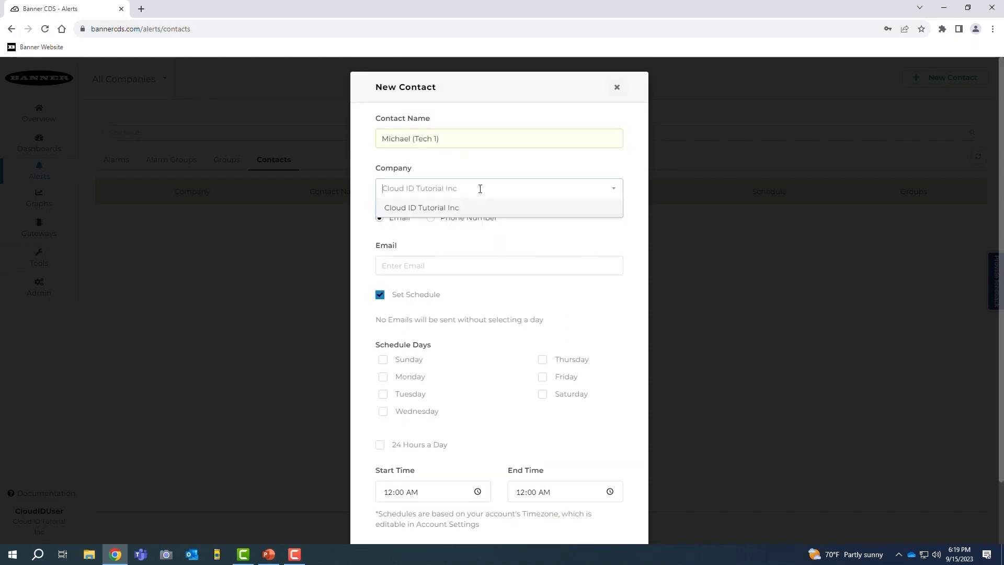
{"action": "left_click", "coordinate": [465, 208]}
{"action": "left_click", "coordinate": [467, 263]}
{"action": "left_click", "coordinate": [470, 310]}
Schedule the contact's notifications for Monday, Tuesday, Wednesday, Thursday and Friday
{"action": "left_click", "coordinate": [383, 377]}
{"action": "left_click", "coordinate": [384, 369]}
{"action": "left_click", "coordinate": [384, 386]}
{"action": "left_click", "coordinate": [542, 334]}
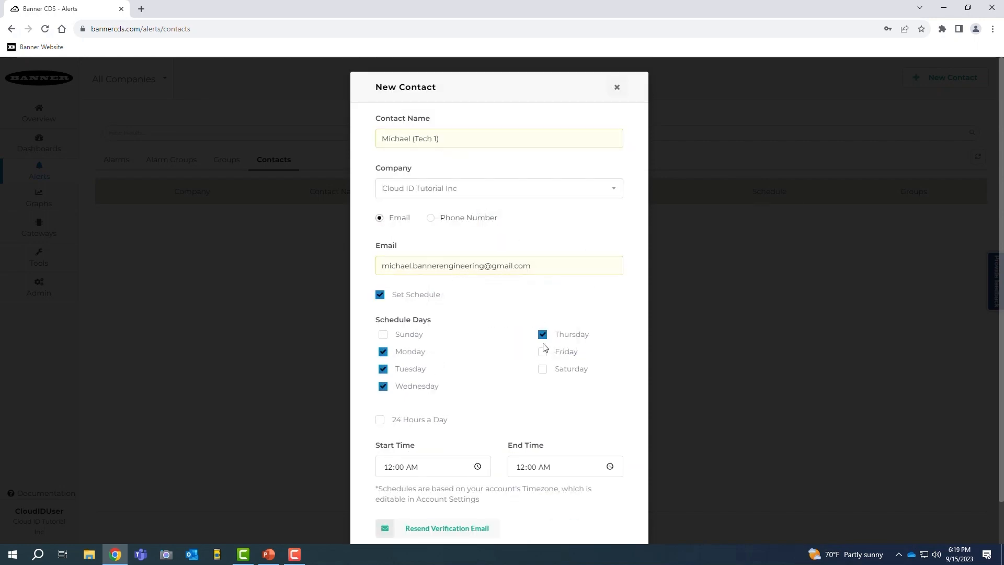
{"action": "left_click", "coordinate": [542, 351]}
Set the Tech 1 contact's notification hours from 6:00 AM to 3:00 PM and save the contact
{"action": "scroll", "coordinate": [409, 388], "scroll_direction": "down", "scroll_amount": 1}
{"action": "left_click", "coordinate": [477, 421]}
{"action": "left_click", "coordinate": [393, 398]}
{"action": "left_click", "coordinate": [610, 421]}
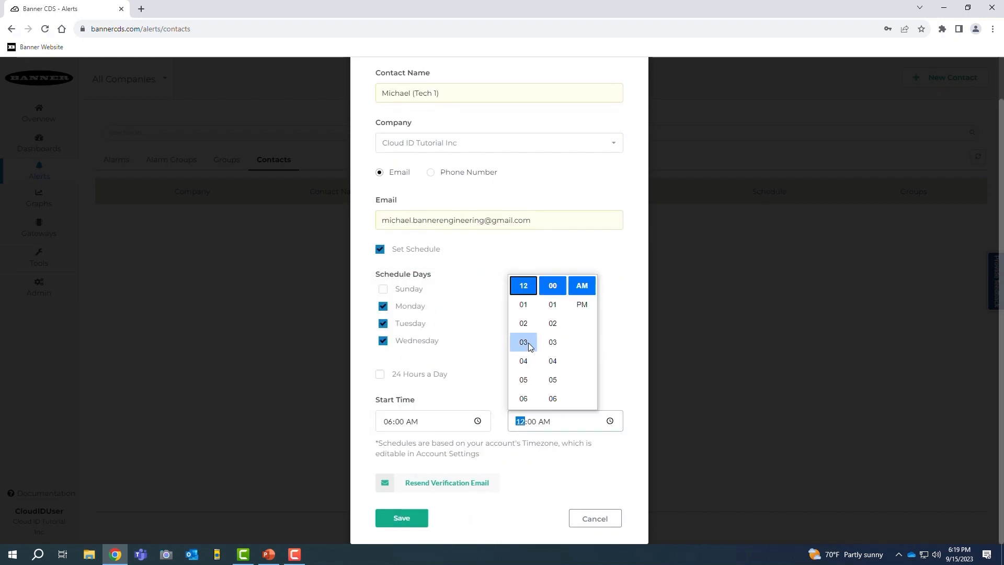
{"action": "left_click", "coordinate": [523, 342]}
{"action": "left_click", "coordinate": [582, 305]}
{"action": "left_click", "coordinate": [408, 518]}
Start a new email contact for Tech 2, filling in the name, the company Cloud ID Tutorial Inc and the contact's email address
{"action": "left_click", "coordinate": [945, 78]}
{"action": "left_click", "coordinate": [510, 211]}
{"action": "left_click", "coordinate": [476, 236]}
{"action": "left_click", "coordinate": [492, 261]}
{"action": "left_click", "coordinate": [492, 280]}
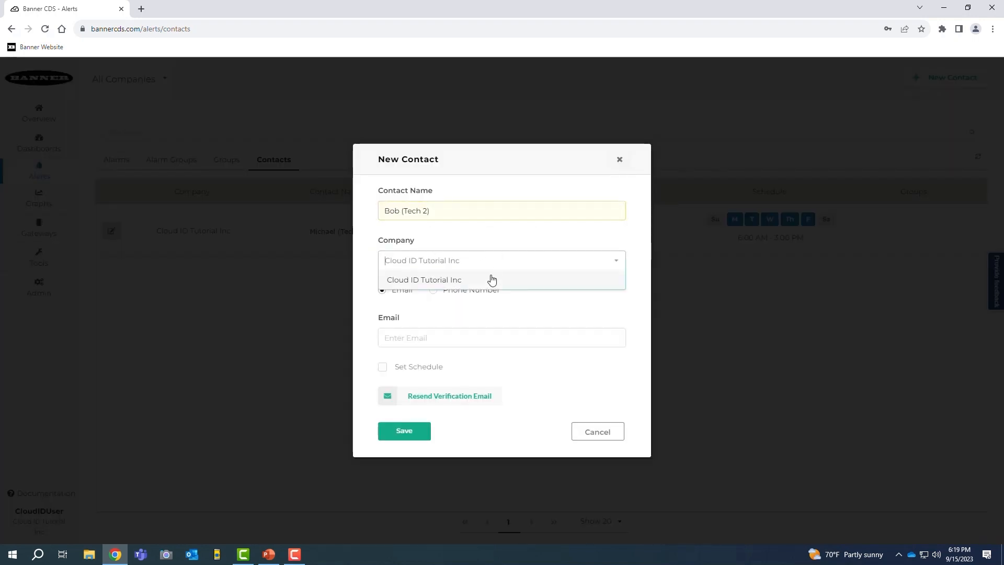
{"action": "left_click", "coordinate": [467, 338]}
{"action": "left_click", "coordinate": [490, 401]}
Enable a set schedule for the Tech 2 contact on Monday, Tuesday, Wednesday, Thursday and Friday
{"action": "left_click", "coordinate": [383, 367]}
{"action": "left_click", "coordinate": [383, 350]}
{"action": "left_click", "coordinate": [383, 366]}
{"action": "left_click", "coordinate": [383, 384]}
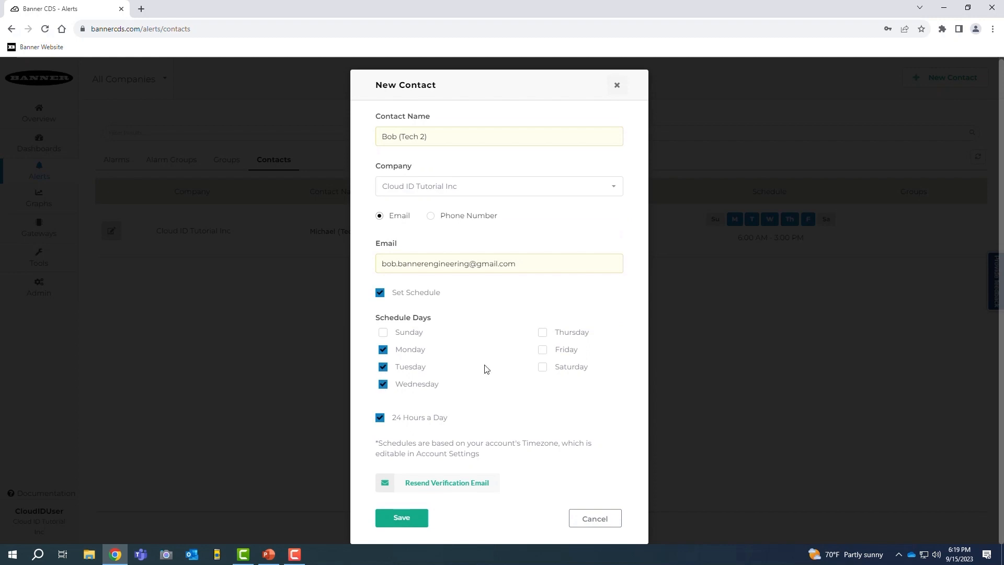
{"action": "left_click", "coordinate": [543, 332]}
{"action": "left_click", "coordinate": [542, 349]}
Replace the Tech 2 contact's 24-hour coverage with 3:00 PM to 12:00 AM and save the contact
{"action": "left_click", "coordinate": [380, 417]}
{"action": "left_click", "coordinate": [477, 421]}
{"action": "left_click", "coordinate": [392, 341]}
{"action": "left_click", "coordinate": [448, 305]}
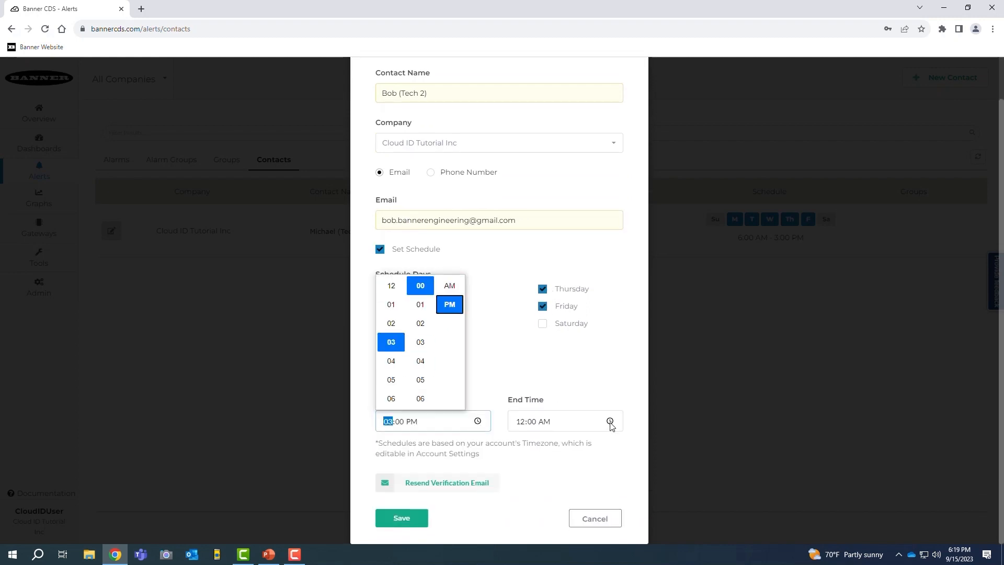
{"action": "left_click", "coordinate": [610, 421]}
{"action": "left_click", "coordinate": [401, 518]}
Start a new email contact for the Plant Manager, with the name, the company Cloud ID Tutorial Inc and the contact's email address
{"action": "left_click", "coordinate": [931, 84]}
{"action": "left_click", "coordinate": [471, 210]}
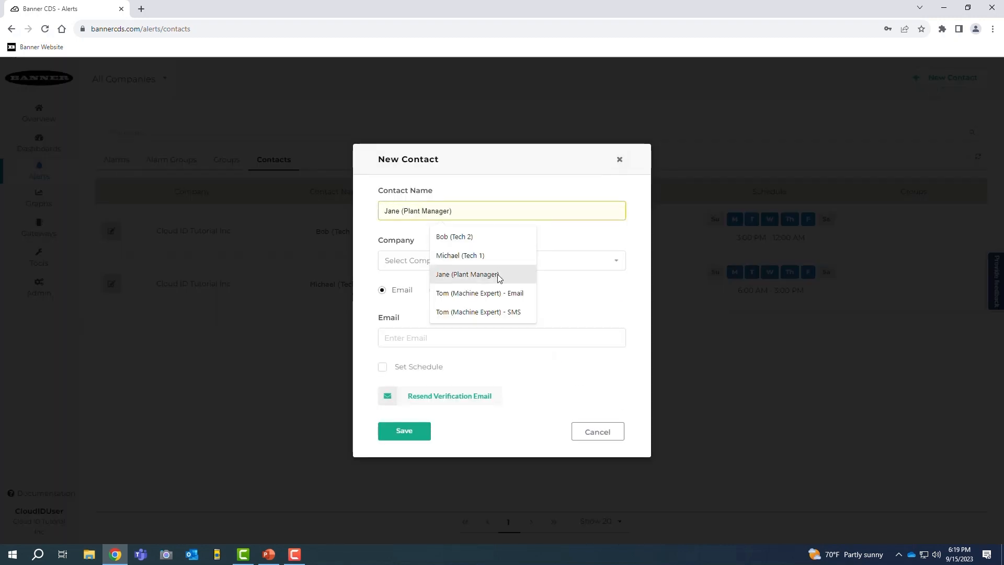
{"action": "left_click", "coordinate": [467, 274]}
{"action": "left_click", "coordinate": [491, 260]}
{"action": "left_click", "coordinate": [493, 281]}
{"action": "left_click", "coordinate": [492, 338]}
{"action": "left_click", "coordinate": [475, 403]}
Enable a set schedule for the Plant Manager contact on Monday, Tuesday, Thursday, Friday and Saturday
{"action": "left_click", "coordinate": [382, 367]}
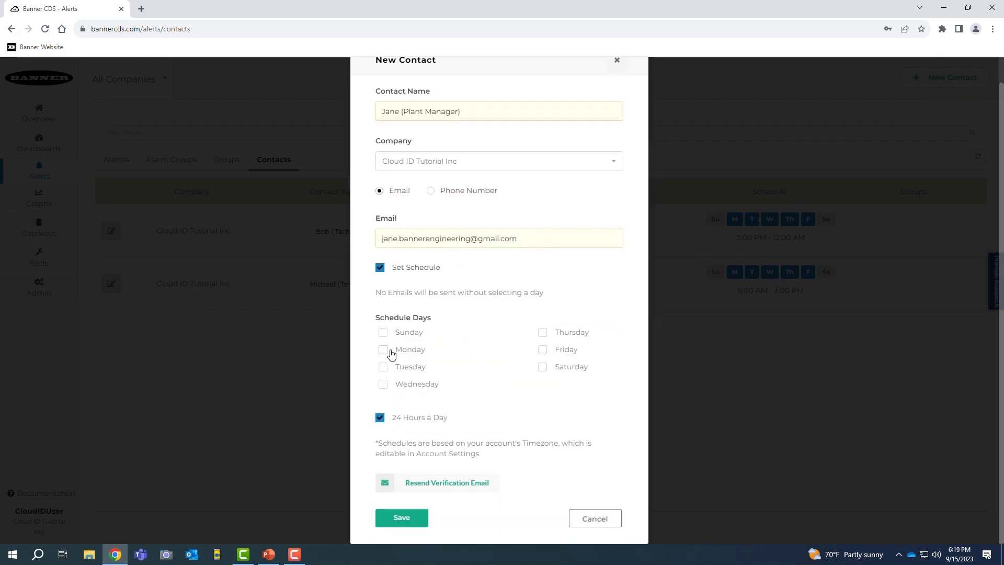
{"action": "left_click", "coordinate": [383, 349]}
{"action": "left_click", "coordinate": [382, 367]}
{"action": "left_click", "coordinate": [542, 332]}
{"action": "left_click", "coordinate": [542, 349]}
{"action": "left_click", "coordinate": [542, 367]}
Replace the Plant Manager contact's 24-hour coverage with 9:00 AM to 5:00 PM and save the contact
{"action": "left_click", "coordinate": [379, 417]}
{"action": "left_click", "coordinate": [385, 421]}
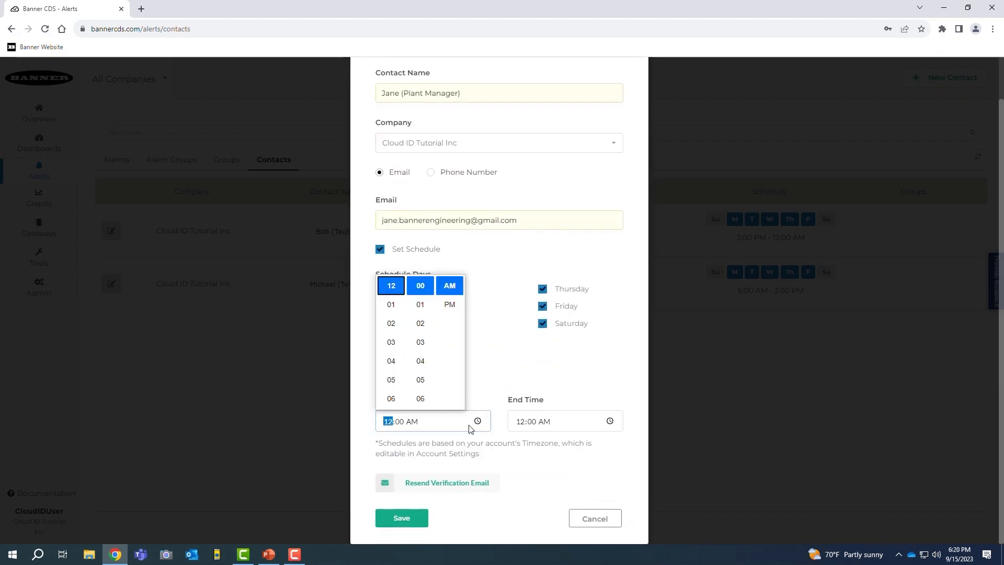
{"action": "left_click", "coordinate": [394, 398]}
{"action": "left_click", "coordinate": [609, 421]}
{"action": "left_click", "coordinate": [524, 380]}
{"action": "left_click", "coordinate": [582, 305]}
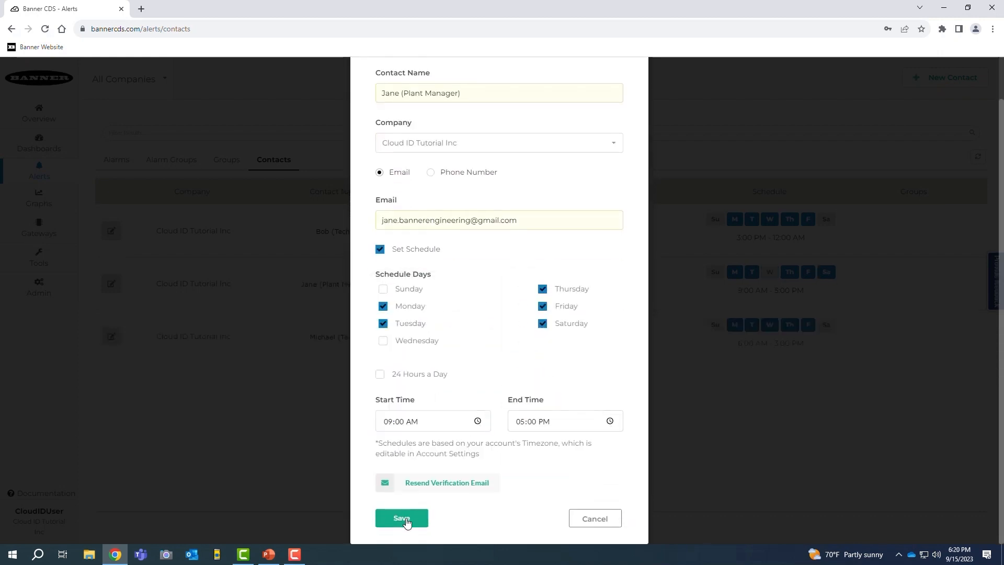
{"action": "left_click", "coordinate": [402, 518]}
Start a new email contact for the Machine Expert, with the name, the company Cloud ID Tutorial Inc and the contact's email address
{"action": "left_click", "coordinate": [936, 78]}
{"action": "left_click", "coordinate": [507, 212]}
{"action": "left_click", "coordinate": [478, 293]}
{"action": "left_click", "coordinate": [458, 260]}
{"action": "left_click", "coordinate": [445, 280]}
{"action": "left_click", "coordinate": [431, 338]}
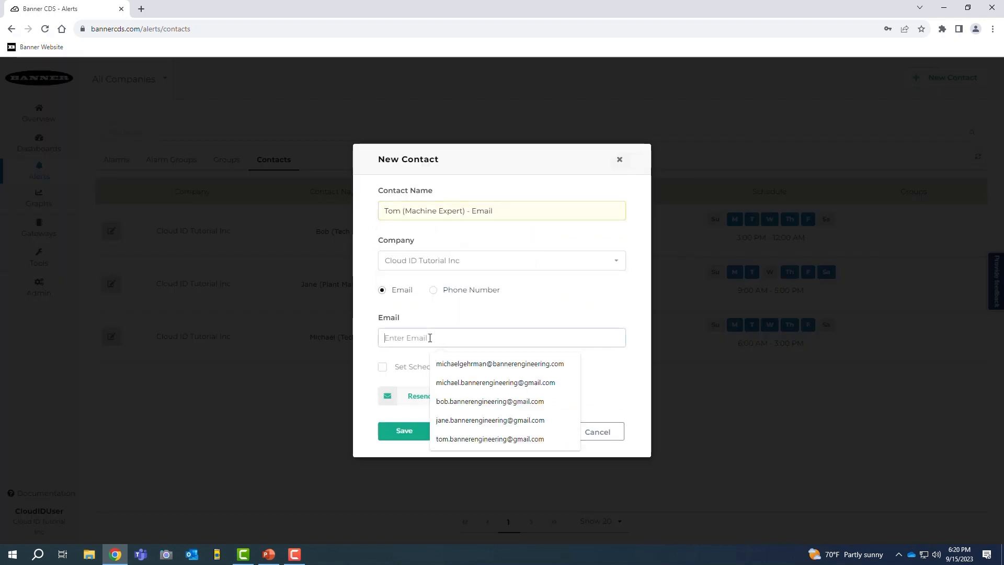
{"action": "left_click", "coordinate": [445, 439]}
Enable a set schedule for the Machine Expert email contact on Monday, Tuesday, Wednesday, Thursday and Saturday
{"action": "left_click", "coordinate": [381, 371]}
{"action": "left_click", "coordinate": [383, 349]}
{"action": "left_click", "coordinate": [383, 366]}
{"action": "left_click", "coordinate": [382, 384]}
{"action": "left_click", "coordinate": [543, 332]}
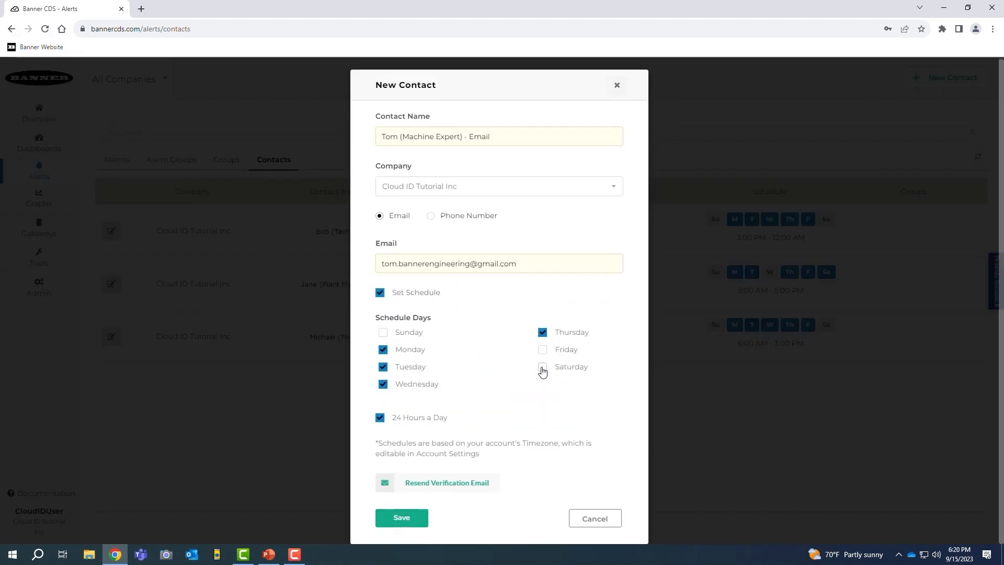
{"action": "left_click", "coordinate": [542, 367]}
Replace the Machine Expert email contact's 24-hour coverage with 9:00 AM to 3:00 PM and save the contact
{"action": "left_click", "coordinate": [380, 418]}
{"action": "scroll", "coordinate": [506, 426], "scroll_direction": "down", "scroll_amount": 1}
{"action": "left_click", "coordinate": [477, 421]}
{"action": "scroll", "coordinate": [394, 387], "scroll_direction": "down", "scroll_amount": 1}
{"action": "left_click", "coordinate": [394, 399]}
{"action": "left_click", "coordinate": [610, 421]}
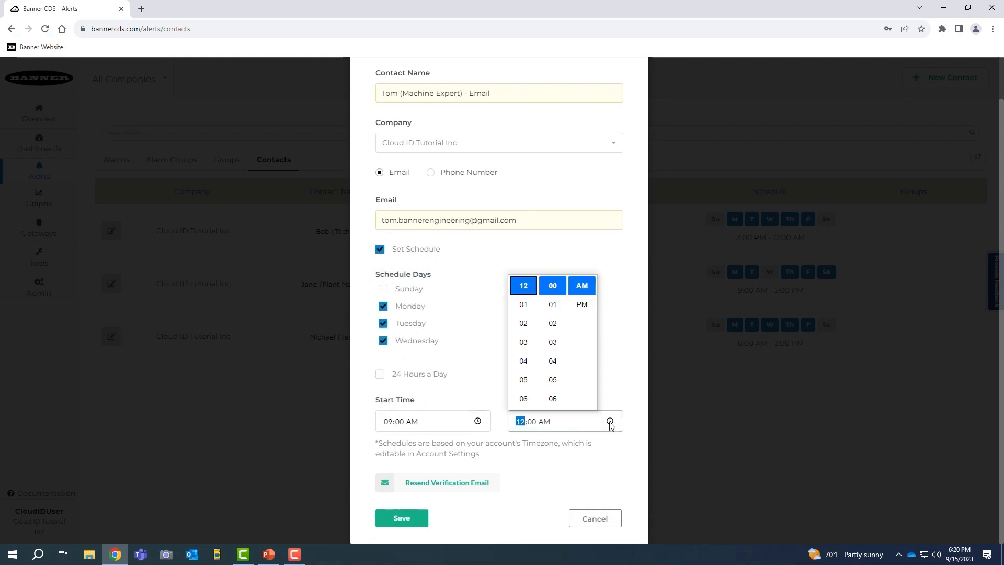
{"action": "left_click", "coordinate": [523, 342]}
{"action": "left_click", "coordinate": [581, 305]}
{"action": "left_click", "coordinate": [402, 518]}
Start a new Machine Expert SMS contact that uses a phone number, and fill in the contact's name and phone number
{"action": "left_click", "coordinate": [952, 77]}
{"action": "left_click", "coordinate": [502, 211]}
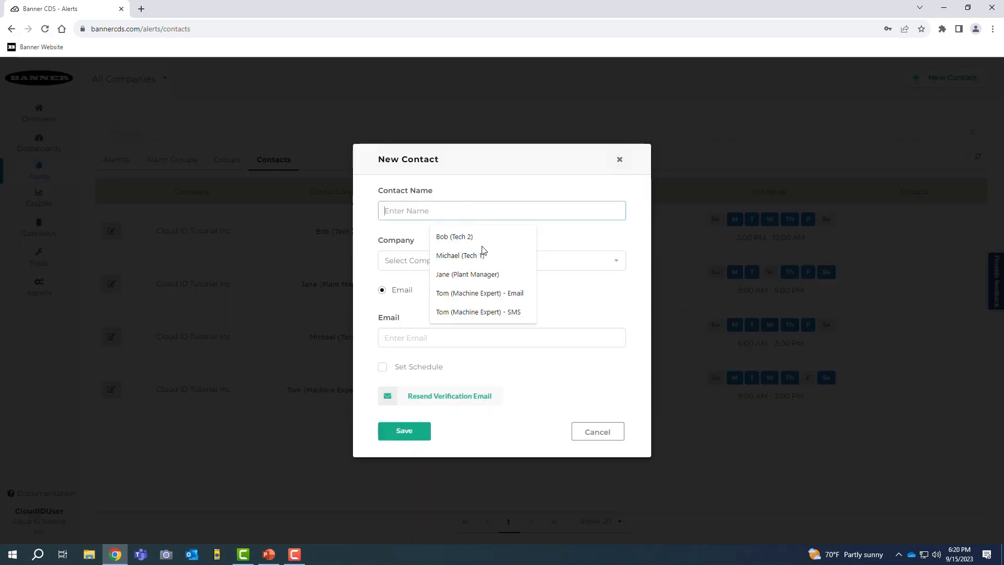
{"action": "left_click", "coordinate": [471, 312]}
{"action": "left_click", "coordinate": [434, 291]}
{"action": "left_click", "coordinate": [448, 338]}
{"action": "left_click", "coordinate": [460, 365]}
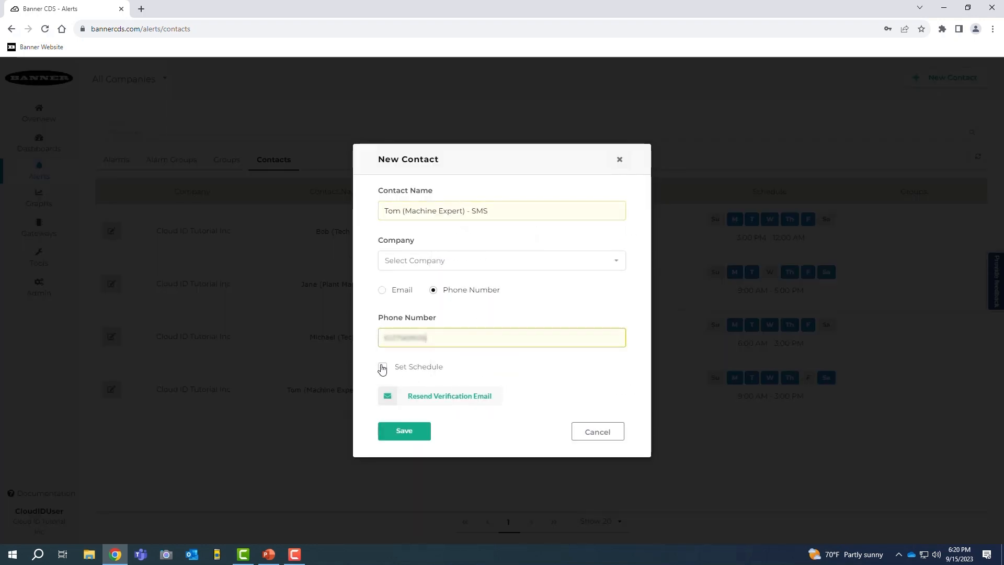
Enable a set schedule for the Machine Expert SMS contact on Monday, Tuesday, Wednesday, Thursday and Saturday
{"action": "left_click", "coordinate": [383, 366]}
{"action": "left_click", "coordinate": [383, 350]}
{"action": "left_click", "coordinate": [383, 367]}
{"action": "left_click", "coordinate": [383, 384]}
{"action": "left_click", "coordinate": [542, 332]}
{"action": "left_click", "coordinate": [543, 366]}
Replace the Machine Expert SMS contact's 24-hour coverage with 9:00 AM to 3:00 PM and save the contact
{"action": "left_click", "coordinate": [380, 417]}
{"action": "scroll", "coordinate": [482, 403], "scroll_direction": "down", "scroll_amount": 1}
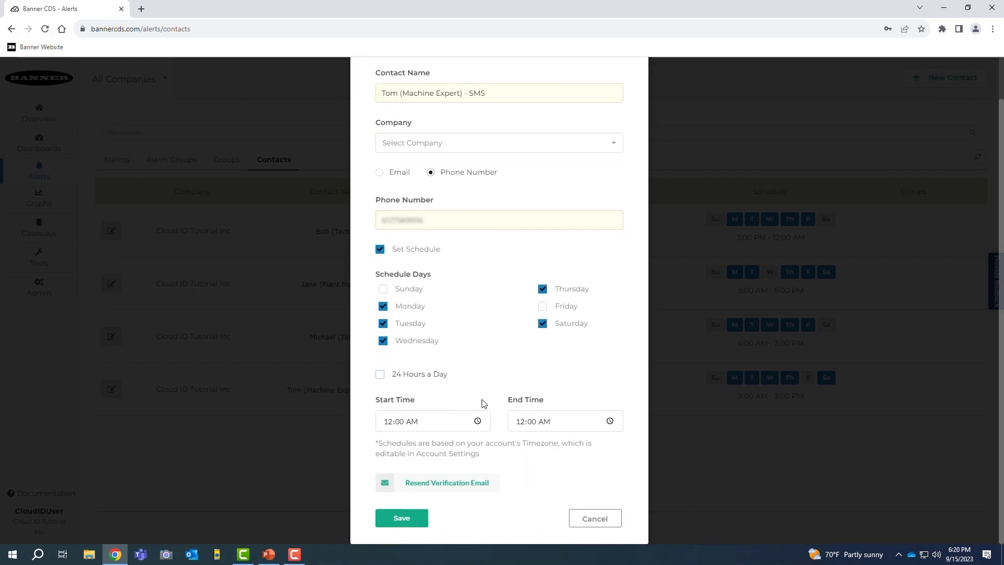
{"action": "left_click", "coordinate": [478, 421]}
{"action": "left_click", "coordinate": [391, 399]}
{"action": "left_click", "coordinate": [608, 422]}
{"action": "left_click", "coordinate": [522, 342]}
{"action": "left_click", "coordinate": [583, 304]}
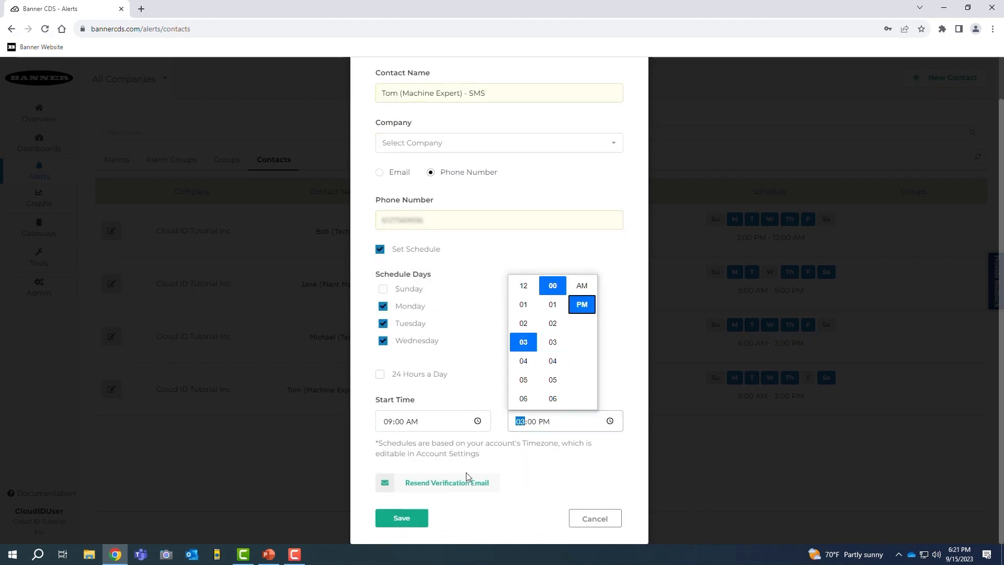
{"action": "left_click", "coordinate": [402, 518]}
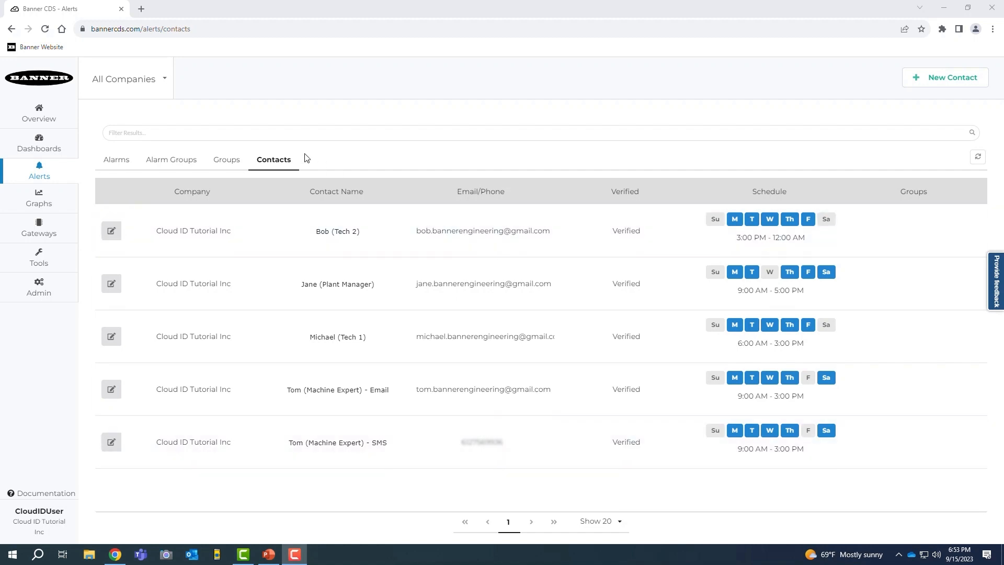
Start a new contact group named Material Supply Building for the company Cloud ID Tutorial Inc
{"action": "left_click", "coordinate": [230, 165]}
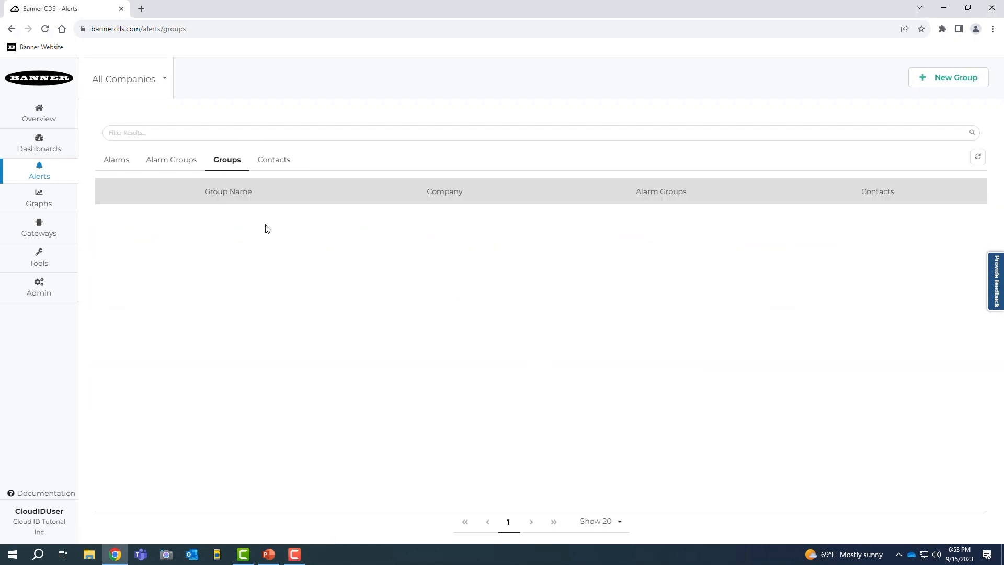
{"action": "left_click", "coordinate": [955, 78]}
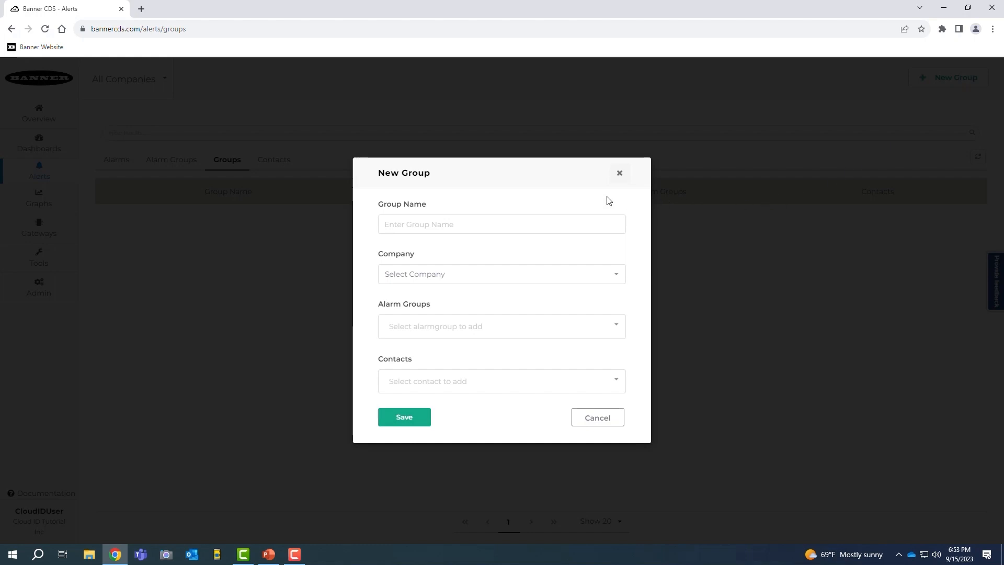
{"action": "left_click", "coordinate": [601, 224]}
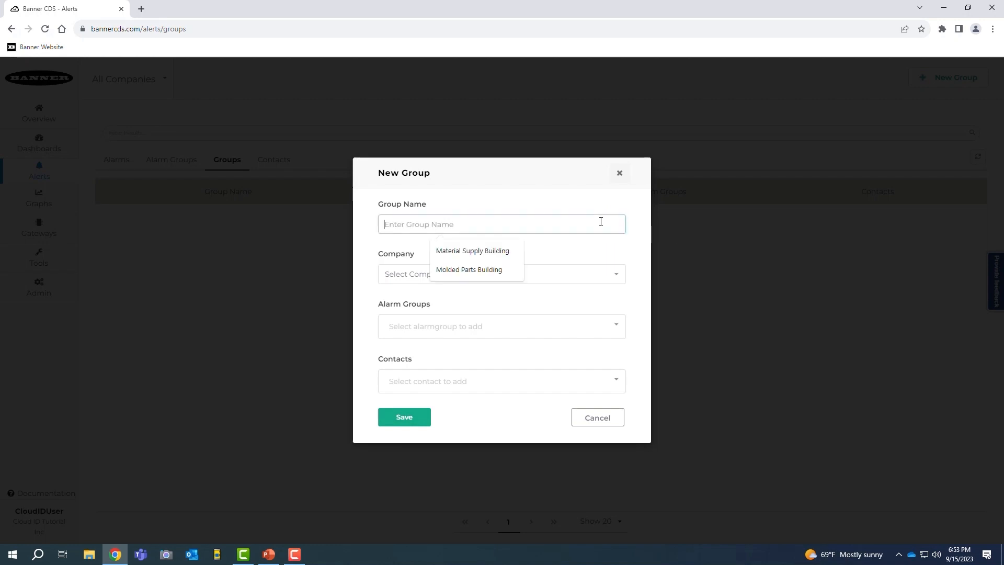
{"action": "left_click", "coordinate": [507, 252]}
{"action": "left_click", "coordinate": [575, 272]}
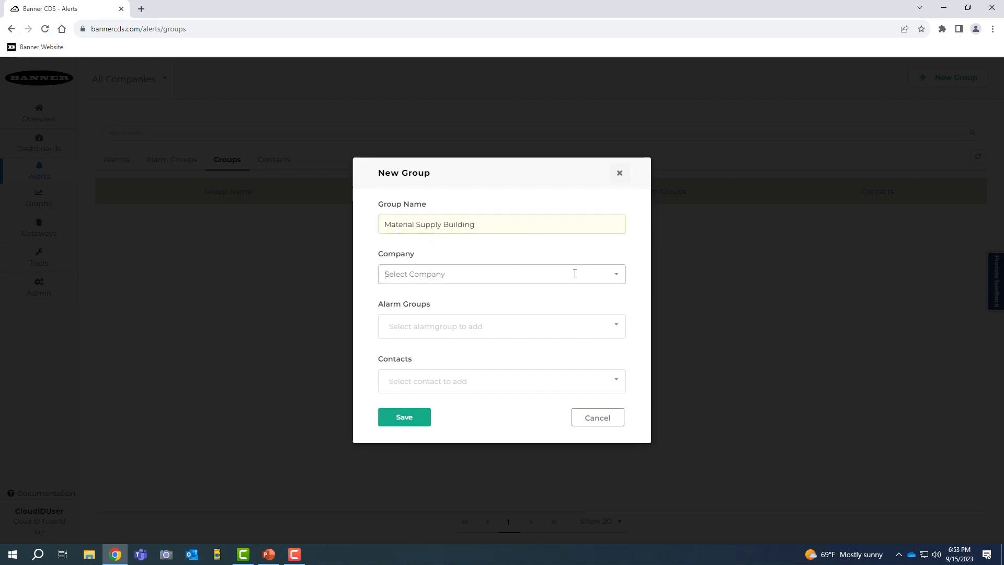
{"action": "left_click", "coordinate": [542, 292]}
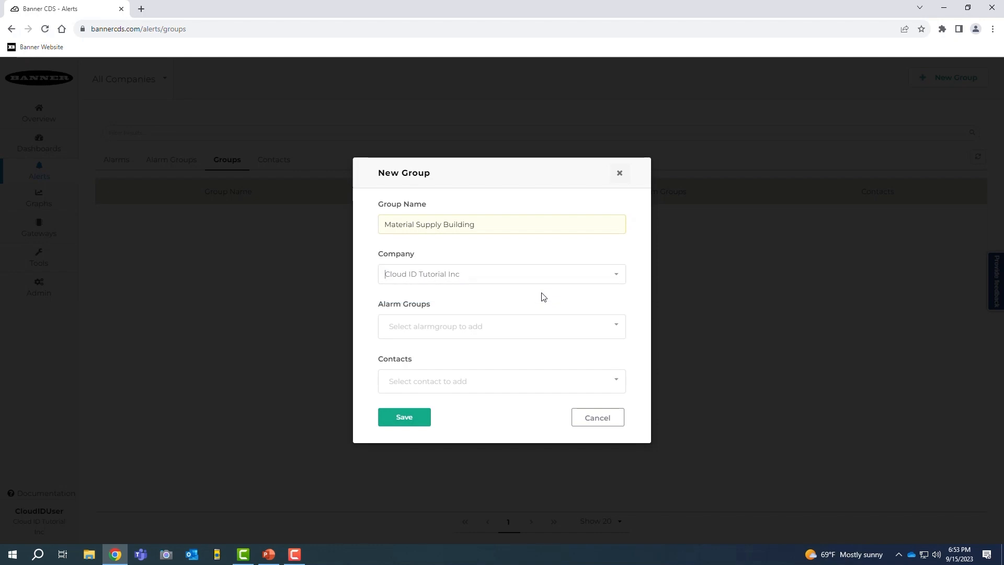
Add the Tech 1 and Plant Manager contacts to the Material Supply Building group and save it
{"action": "left_click", "coordinate": [508, 381]}
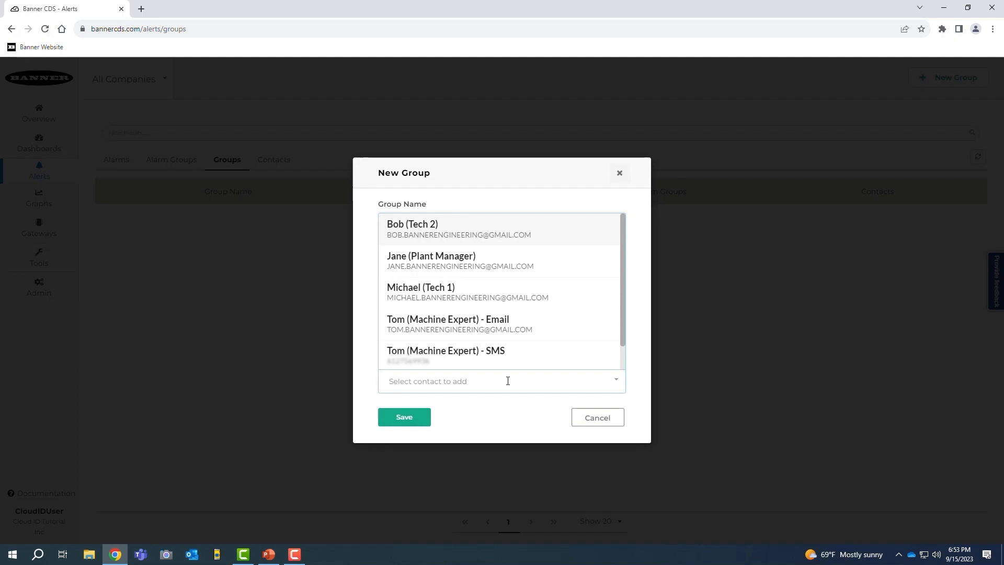
{"action": "left_click", "coordinate": [544, 306]}
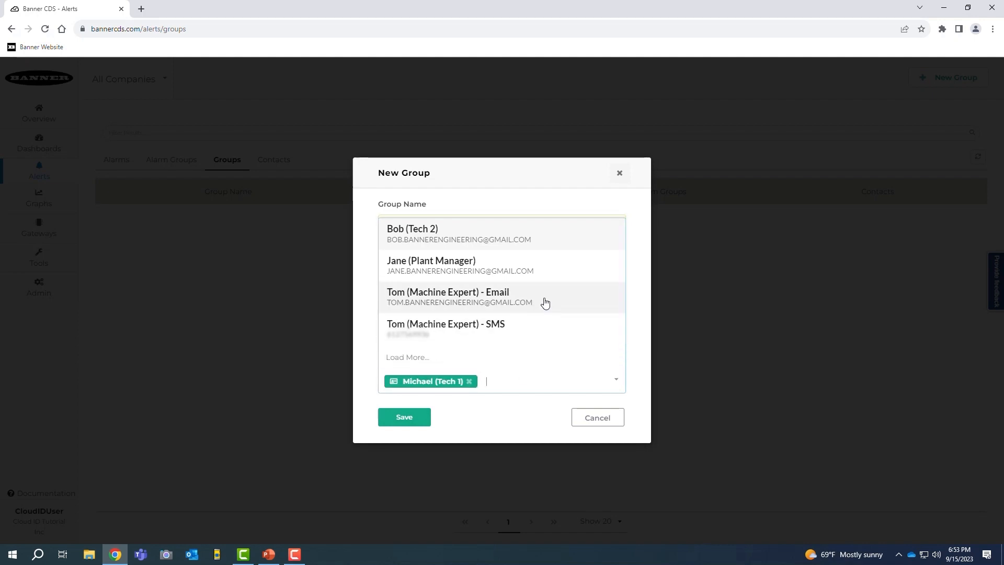
{"action": "left_click", "coordinate": [481, 292]}
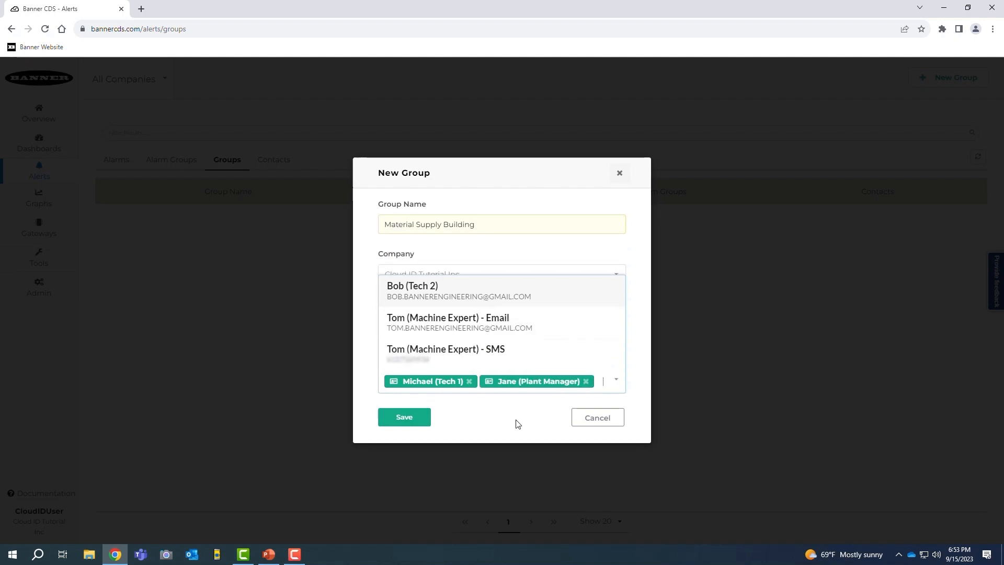
{"action": "left_click", "coordinate": [409, 421]}
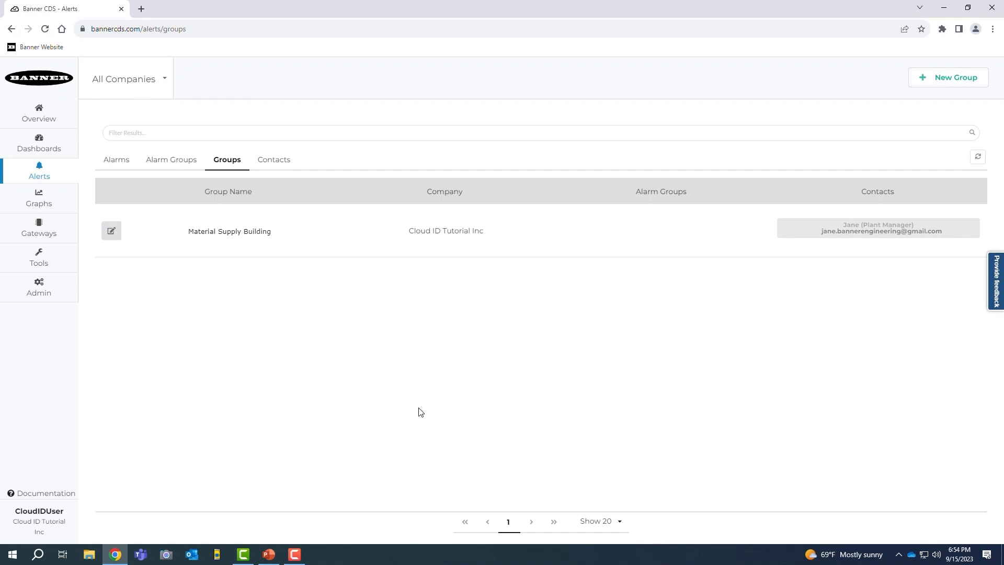
Start a new contact group named Molded Parts Building for the company Cloud ID Tutorial Inc
{"action": "left_click", "coordinate": [964, 82]}
{"action": "left_click", "coordinate": [521, 224]}
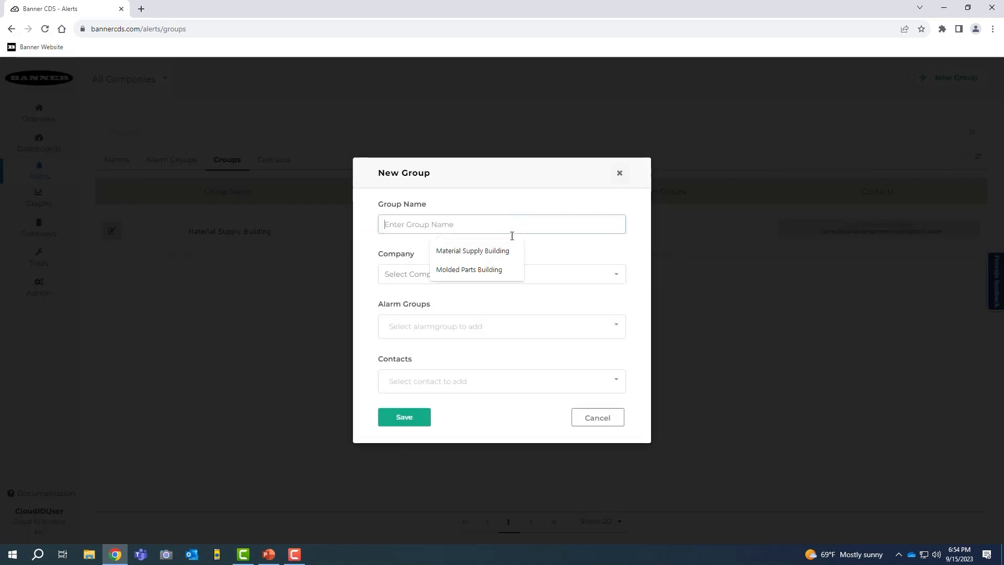
{"action": "left_click", "coordinate": [494, 269]}
{"action": "left_click", "coordinate": [513, 298]}
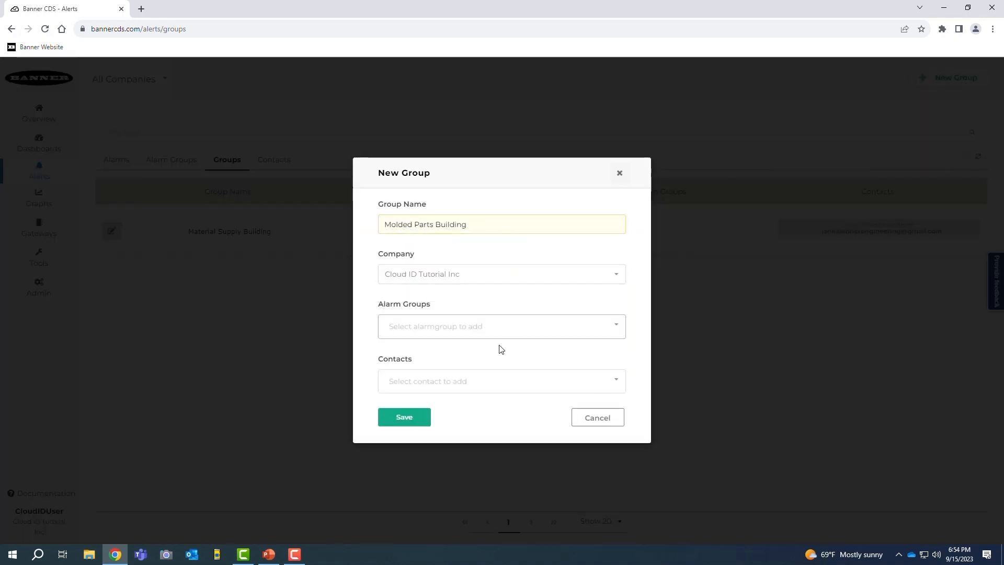
Add the Tech 2, Machine Expert SMS and Plant Manager contacts to the Molded Parts Building group and save it
{"action": "left_click", "coordinate": [493, 384]}
{"action": "left_click", "coordinate": [484, 230]}
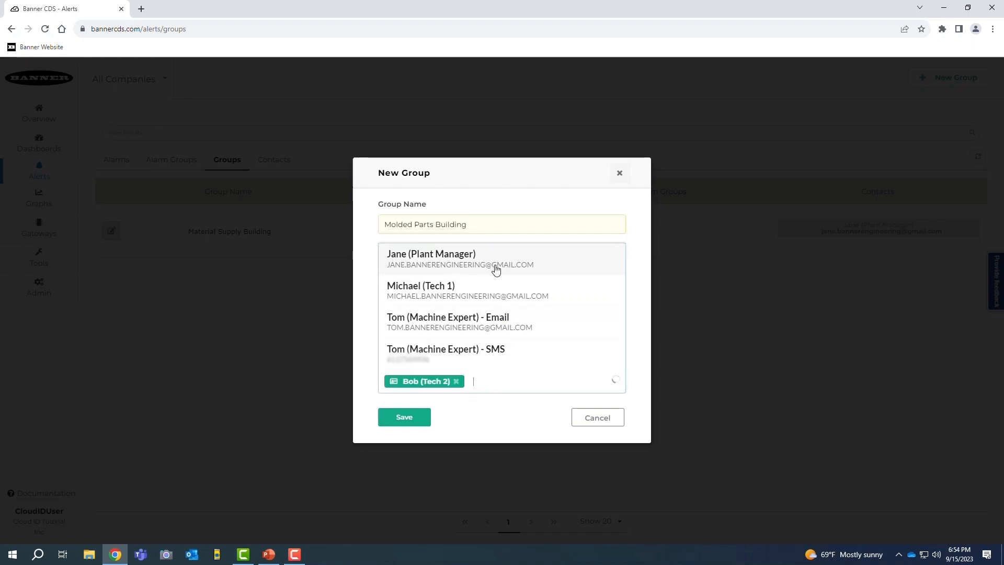
{"action": "left_click", "coordinate": [497, 350]}
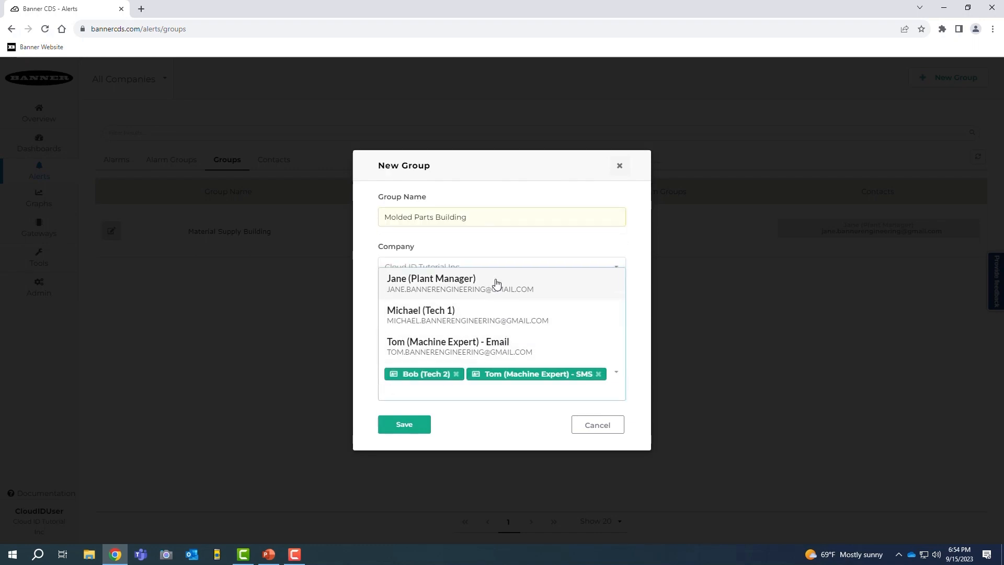
{"action": "left_click", "coordinate": [496, 284]}
{"action": "left_click", "coordinate": [414, 425]}
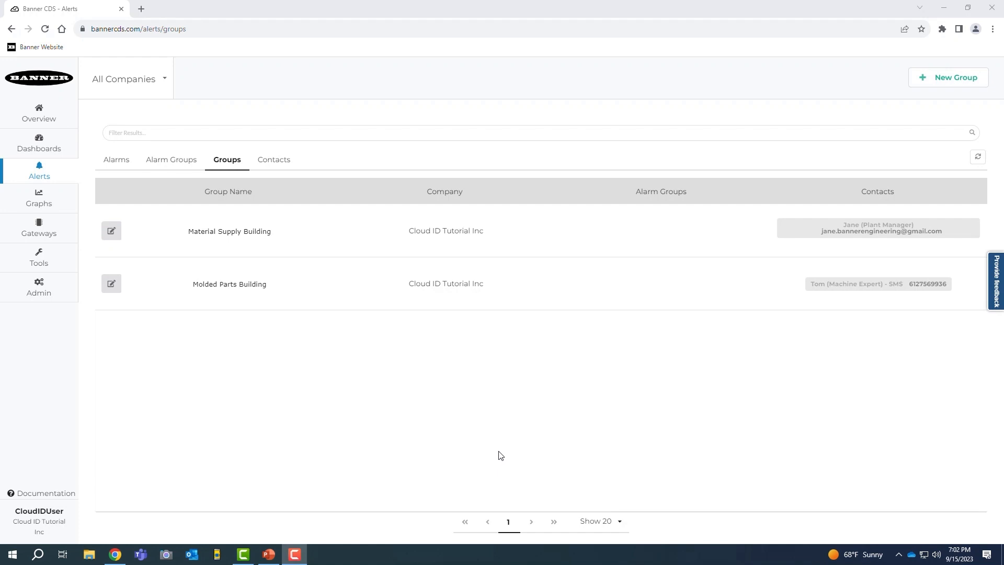
Start a new alarm group named Hopper Tank for Cloud ID Tutorial Inc with the gateway Area Monitoring GW w/Cloud ID
{"action": "left_click", "coordinate": [179, 162]}
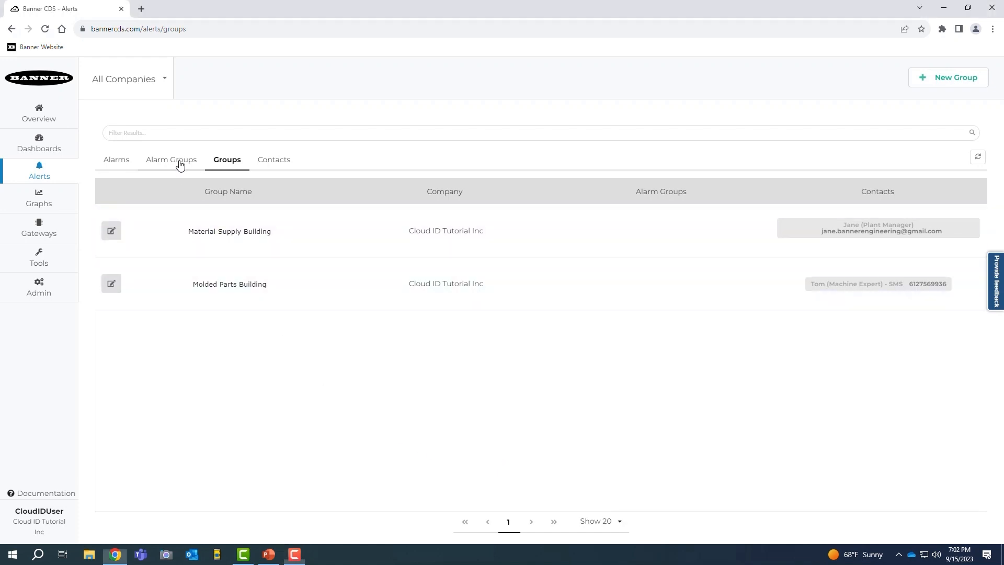
{"action": "left_click", "coordinate": [953, 85]}
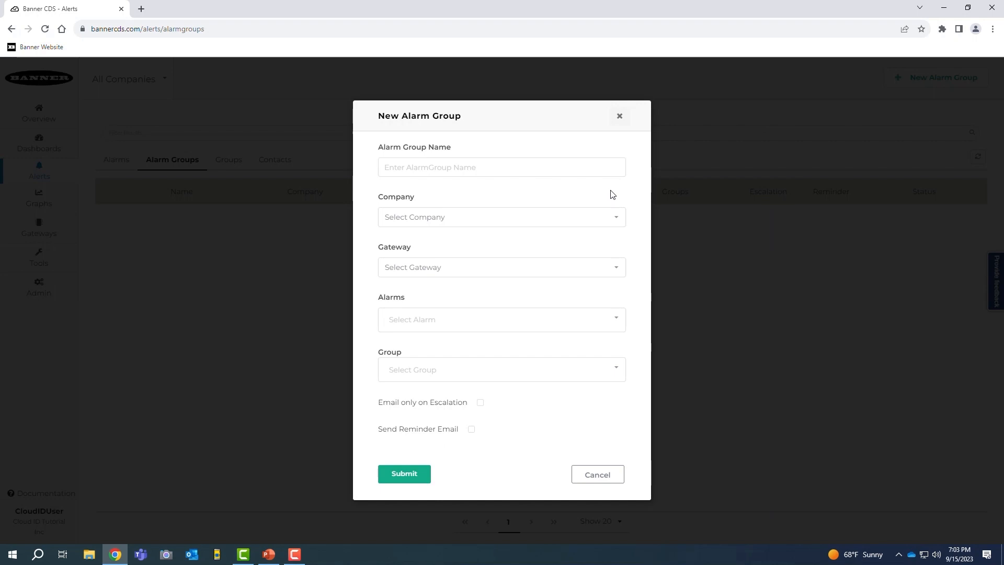
{"action": "left_click", "coordinate": [566, 168]}
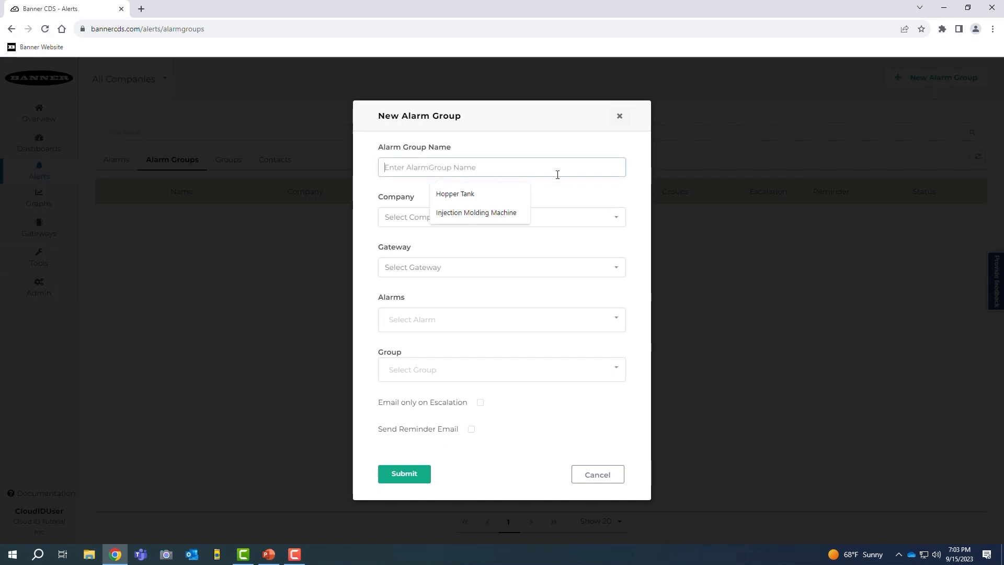
{"action": "left_click", "coordinate": [495, 202]}
{"action": "left_click", "coordinate": [527, 218]}
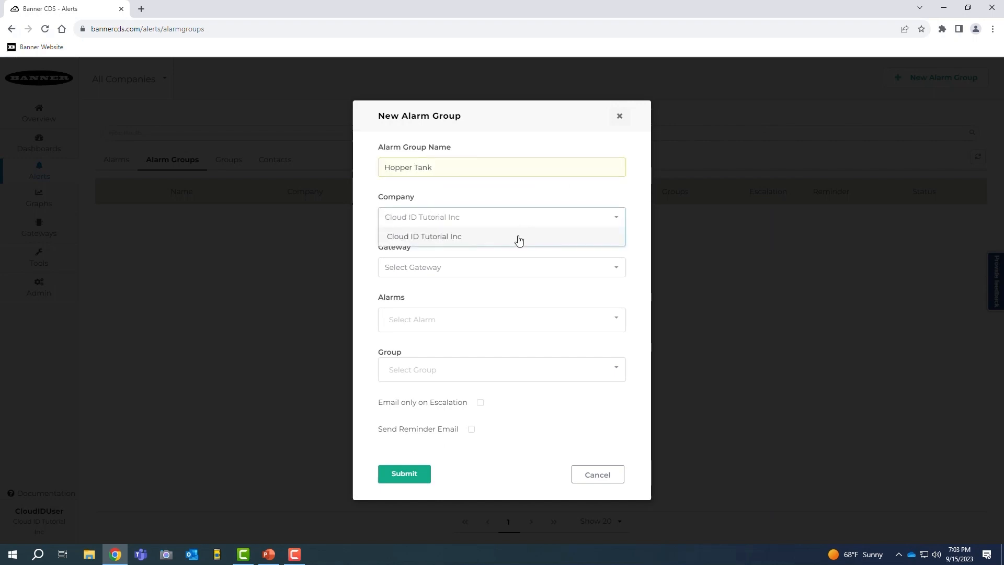
{"action": "left_click", "coordinate": [519, 238]}
{"action": "left_click", "coordinate": [531, 267]}
{"action": "left_click", "coordinate": [529, 288]}
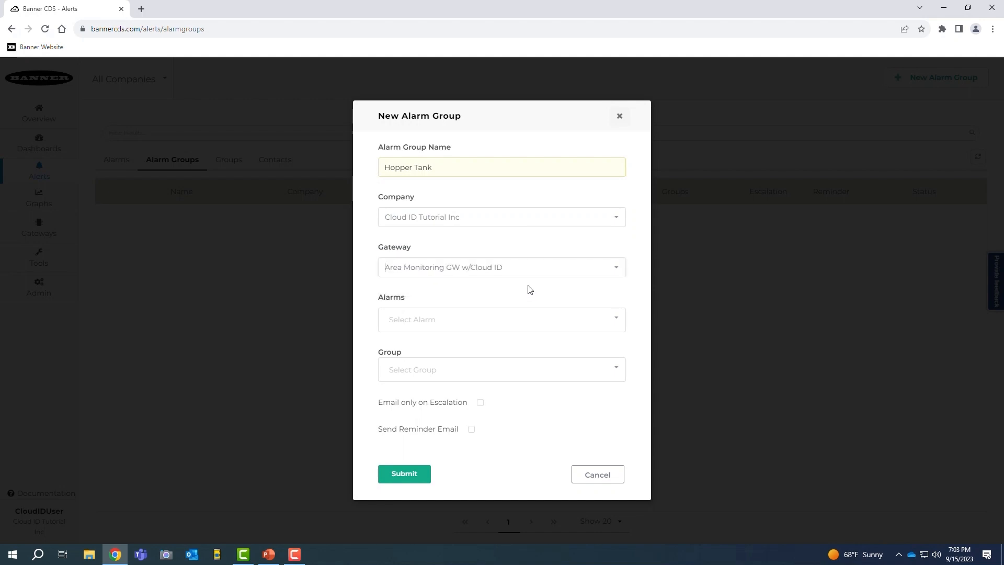
Add the Sensor 02 Humidity, Sensor 02 Temperature °F, Sensor 03 Level inches and Sensor 03 Temperature °F alarms to the Hopper Tank alarm group
{"action": "left_click", "coordinate": [531, 321]}
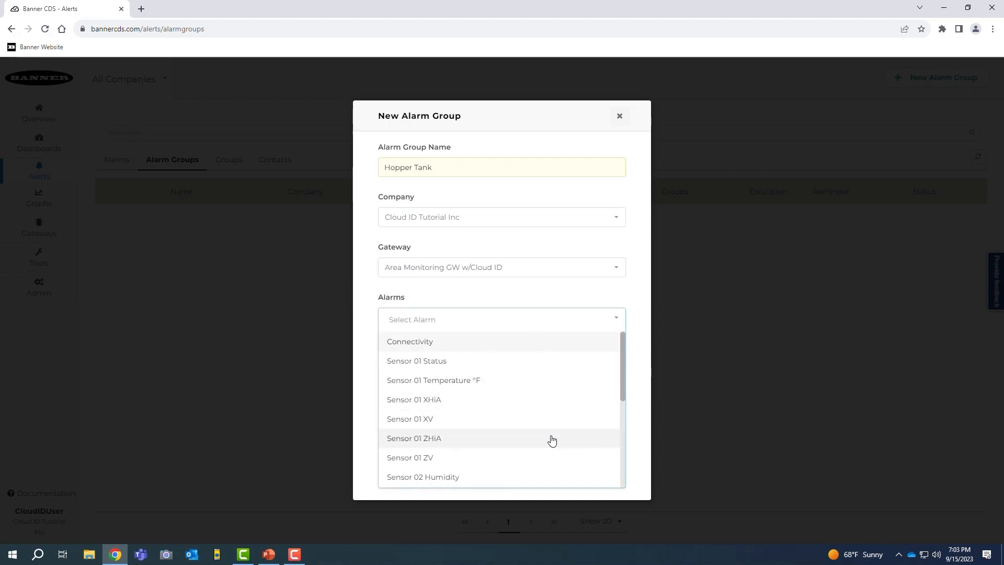
{"action": "scroll", "coordinate": [549, 440], "scroll_direction": "down", "scroll_amount": 1}
{"action": "left_click", "coordinate": [493, 427]}
{"action": "scroll", "coordinate": [510, 423], "scroll_direction": "down", "scroll_amount": 1}
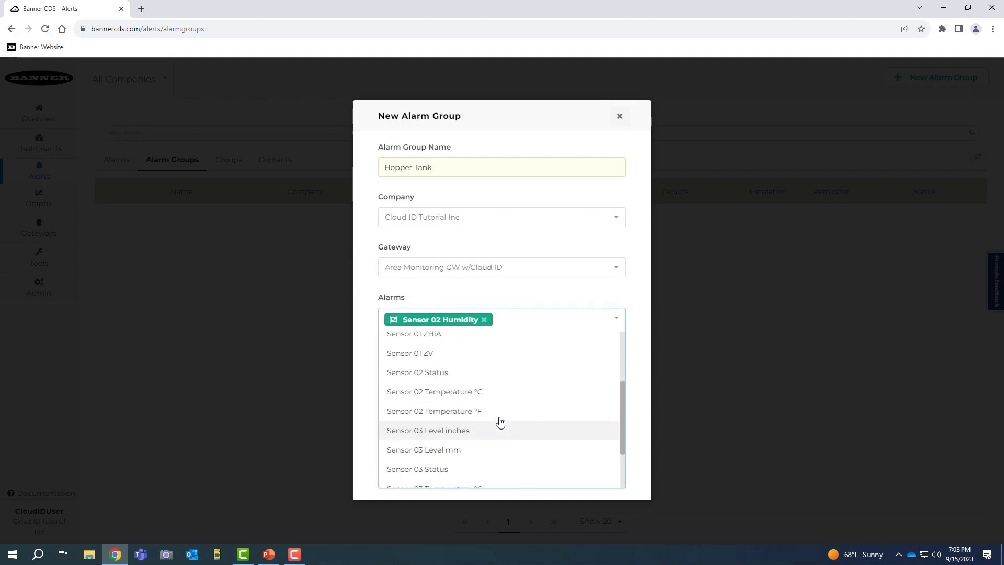
{"action": "left_click", "coordinate": [497, 418]}
{"action": "scroll", "coordinate": [504, 424], "scroll_direction": "down", "scroll_amount": 1}
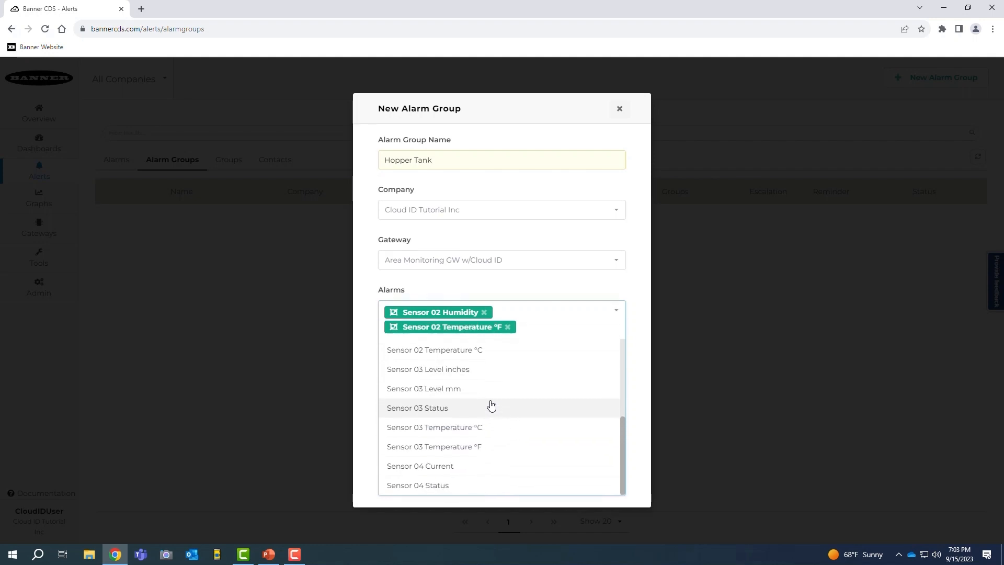
{"action": "left_click", "coordinate": [472, 374]}
{"action": "left_click", "coordinate": [495, 454]}
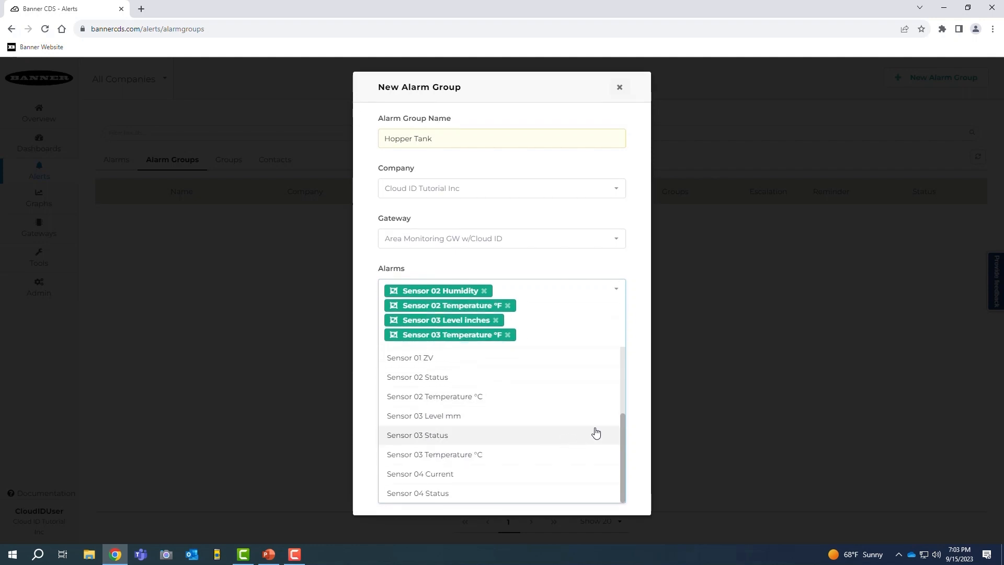
{"action": "left_click", "coordinate": [634, 391]}
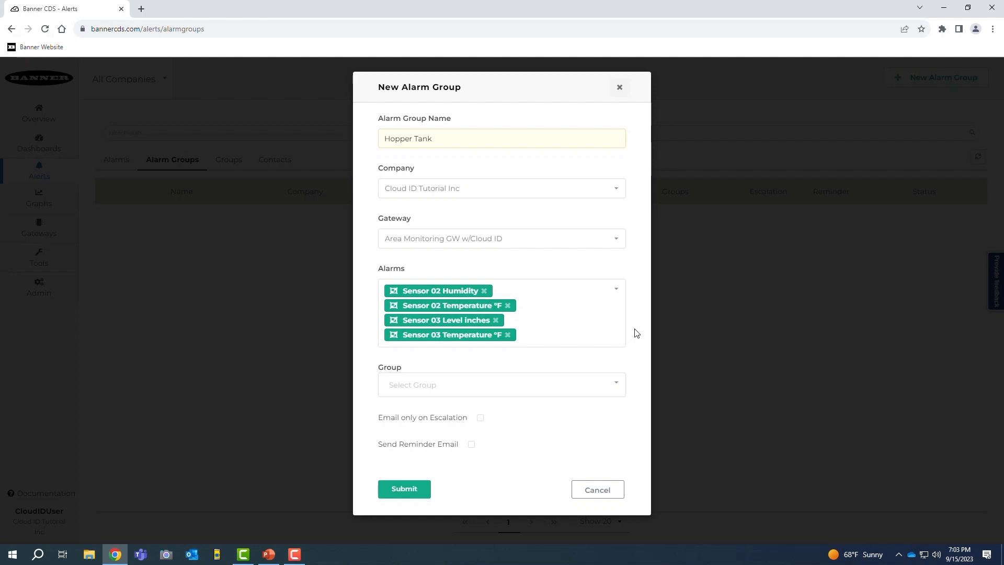
Assign the Material Supply Building contact group to the Hopper Tank alarm group and save it
{"action": "left_click", "coordinate": [618, 386]}
{"action": "left_click", "coordinate": [509, 414]}
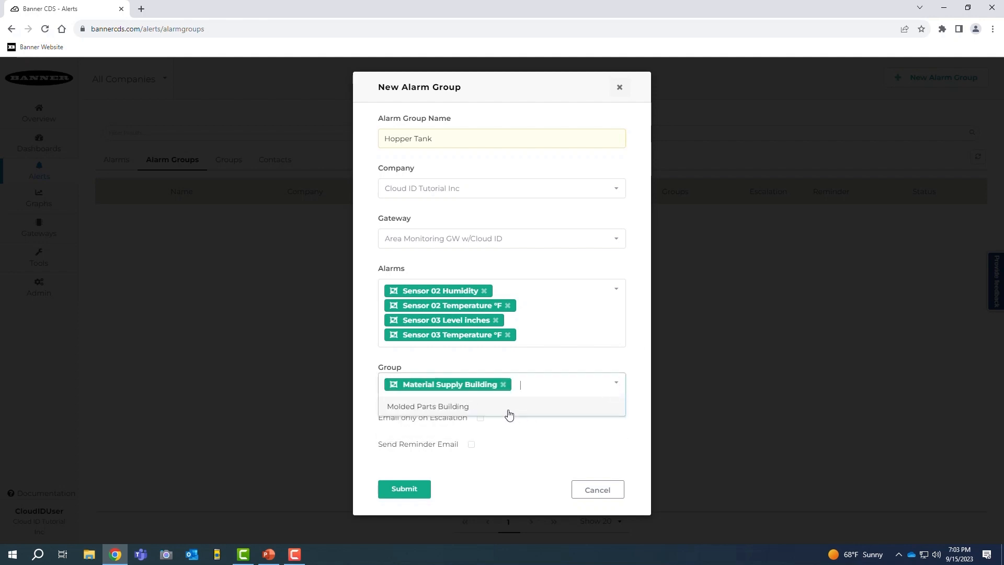
{"action": "left_click", "coordinate": [591, 450]}
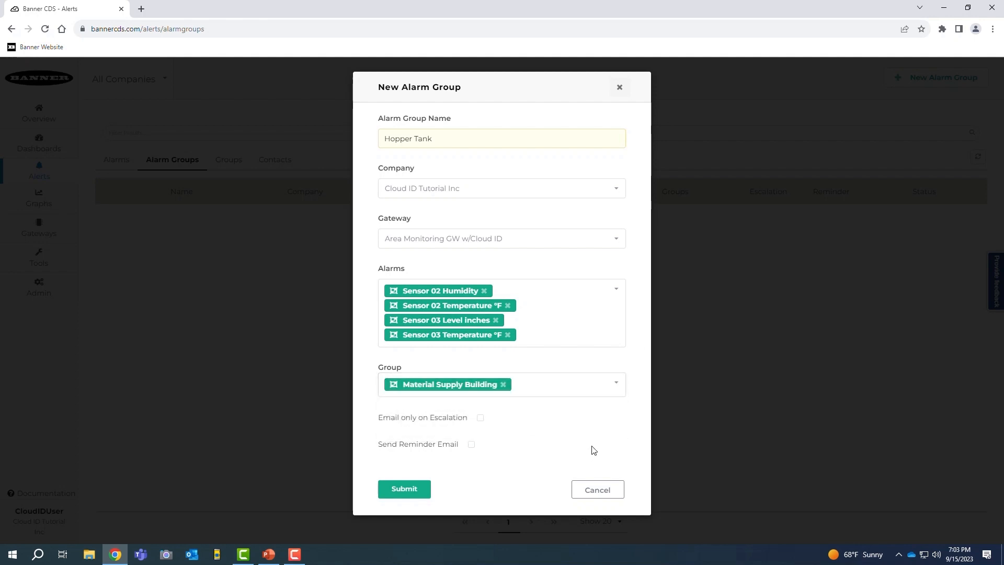
{"action": "left_click", "coordinate": [405, 491]}
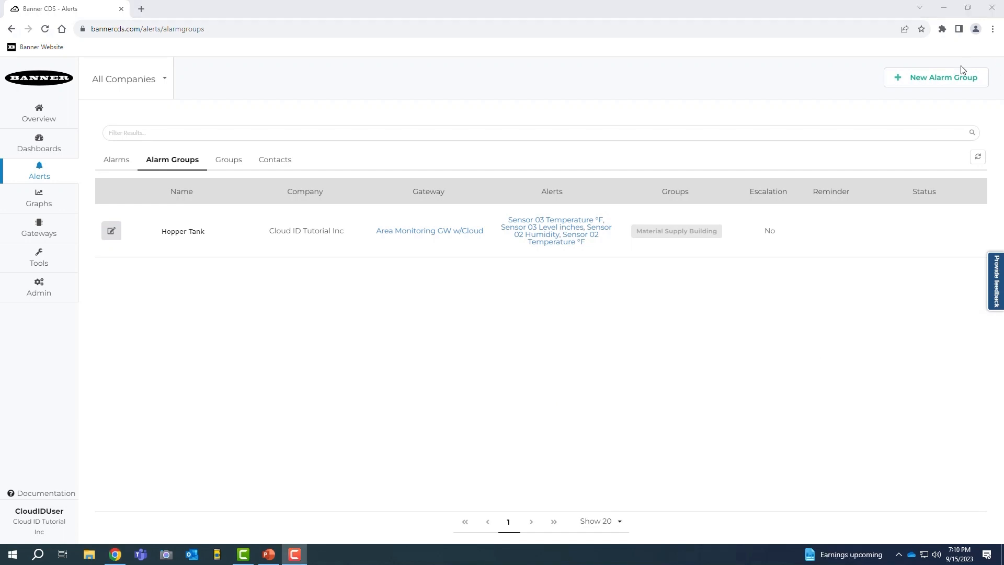
Start a new alarm group named Injection Molding Machine for Cloud ID Tutorial Inc with the gateway Area Monitoring GW w/Cloud ID
{"action": "left_click", "coordinate": [962, 73]}
{"action": "left_click", "coordinate": [504, 166]}
{"action": "left_click", "coordinate": [460, 207]}
{"action": "left_click", "coordinate": [492, 217]}
{"action": "left_click", "coordinate": [428, 234]}
{"action": "left_click", "coordinate": [493, 266]}
{"action": "left_click", "coordinate": [496, 287]}
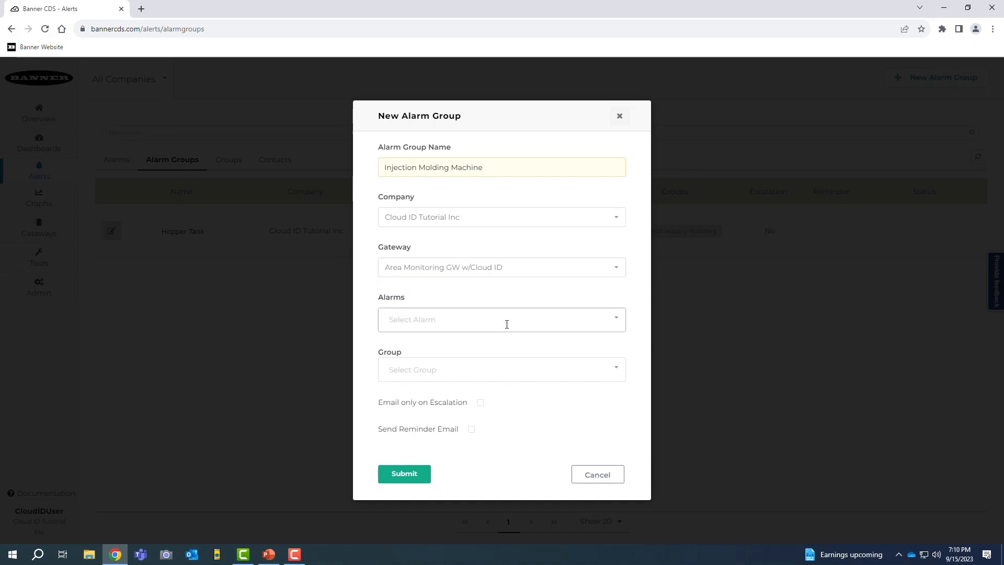
Add the Sensor 01 XHiA, XV, ZHiA, ZV and Temperature °F alarms plus Sensor 04 Current to the Injection Molding Machine alarm group
{"action": "left_click", "coordinate": [507, 322]}
{"action": "left_click", "coordinate": [467, 402]}
{"action": "left_click", "coordinate": [463, 407]}
{"action": "left_click", "coordinate": [457, 407]}
{"action": "left_click", "coordinate": [456, 408]}
{"action": "left_click", "coordinate": [462, 388]}
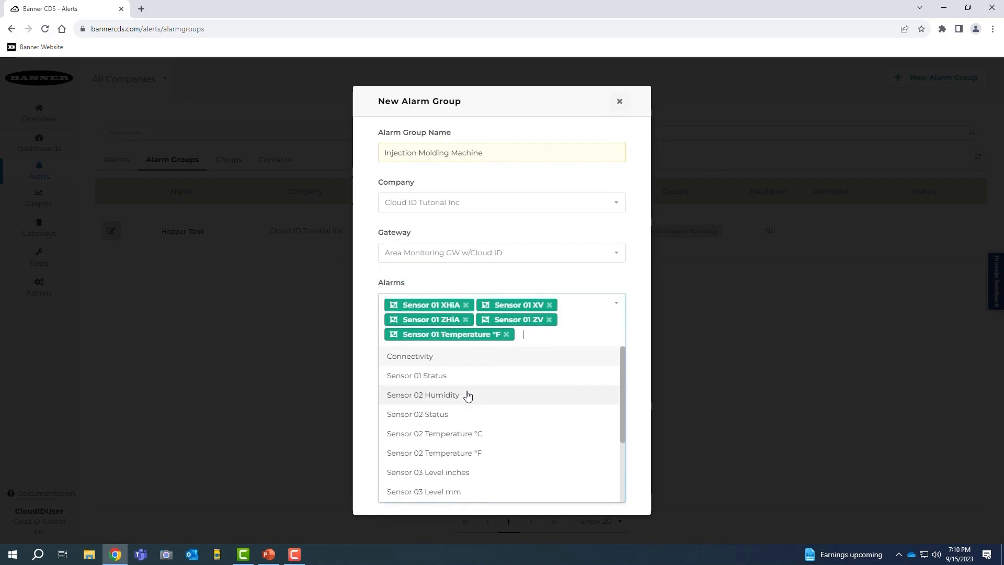
{"action": "scroll", "coordinate": [513, 432], "scroll_direction": "down", "scroll_amount": 3}
{"action": "left_click", "coordinate": [502, 473]}
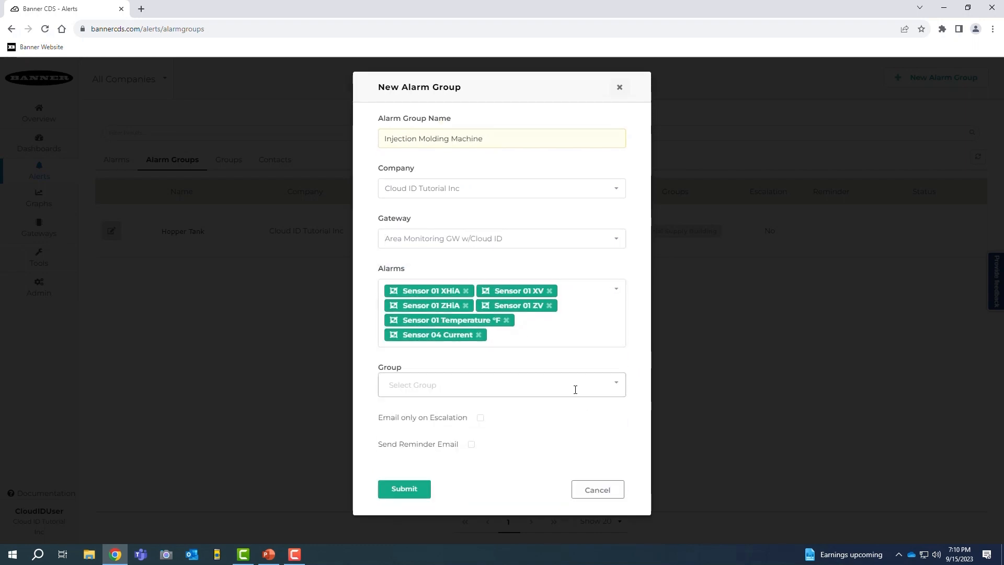
Assign the Molded Parts Building contact group to the Injection Molding Machine alarm group and save it
{"action": "left_click", "coordinate": [573, 387]}
{"action": "left_click", "coordinate": [525, 425]}
{"action": "left_click", "coordinate": [406, 489]}
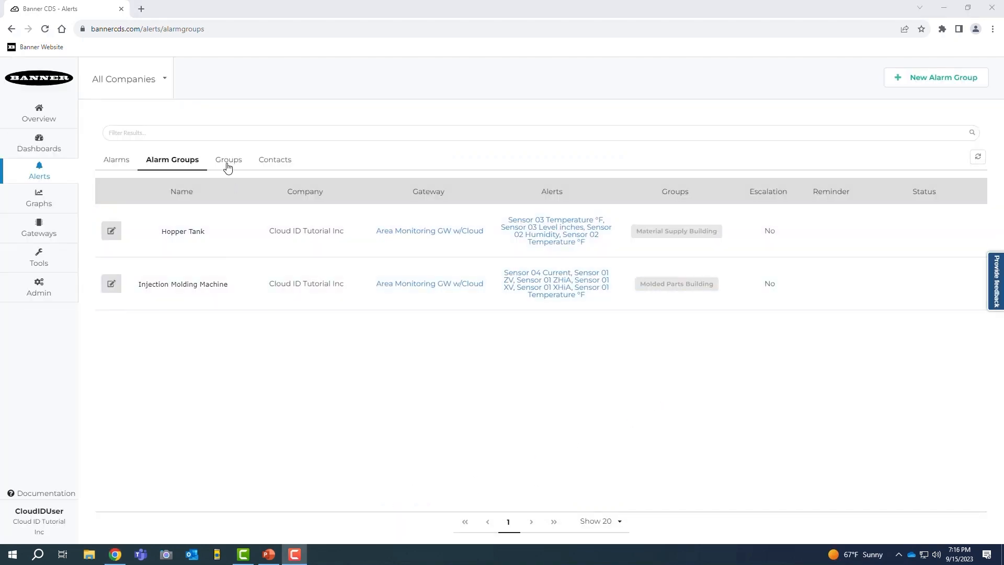
Open the list of contact groups to review which alarm groups and contacts are linked to each building
{"action": "left_click", "coordinate": [227, 161]}
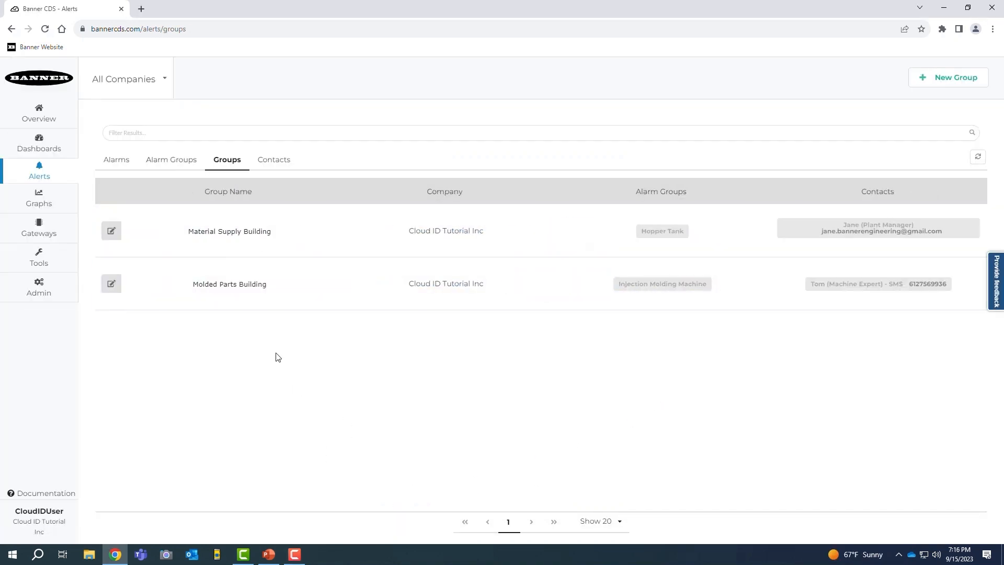